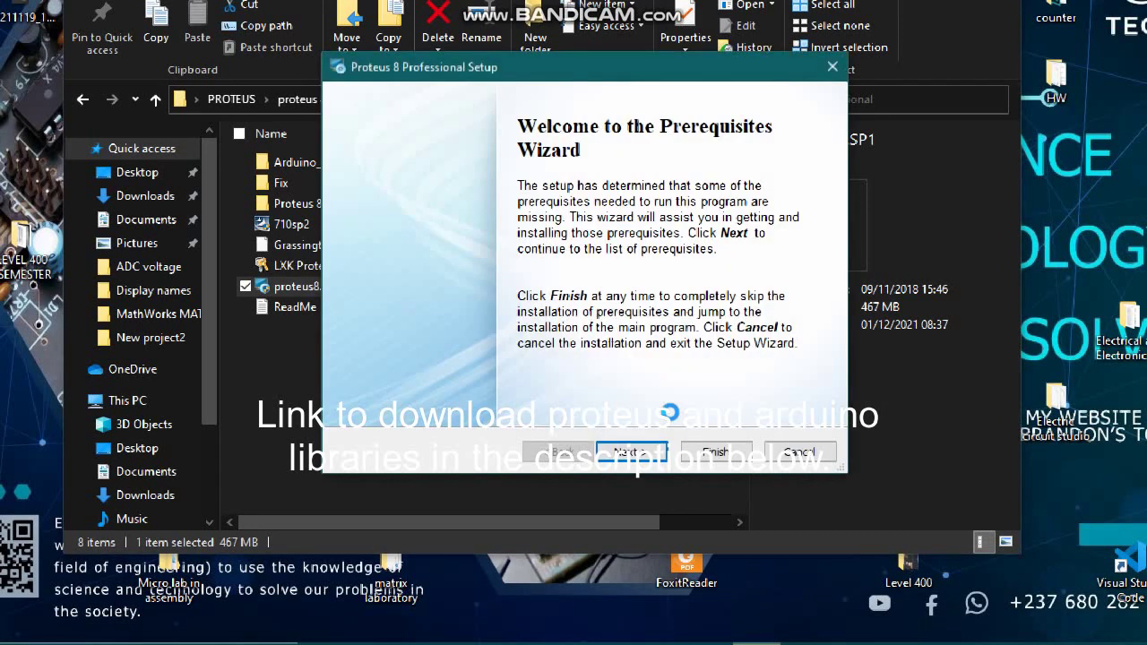
# Skip the prerequisites installation, continue to the Proteus 8 Professional setup and accept the licence terms.
pyautogui.click(721, 454)
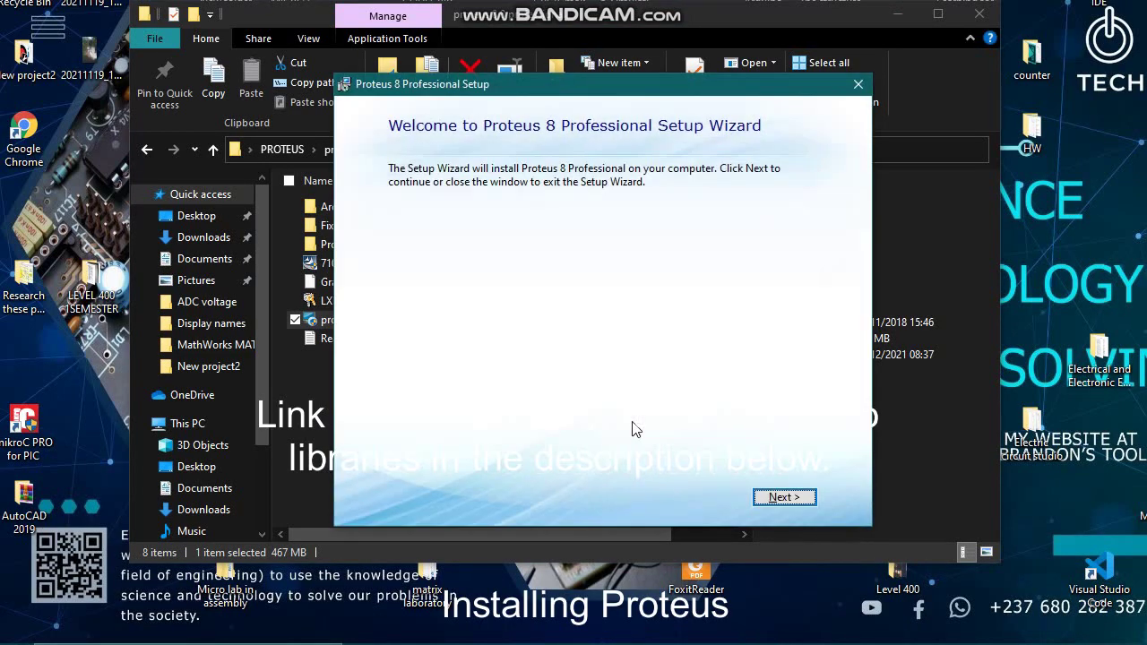
pyautogui.click(793, 496)
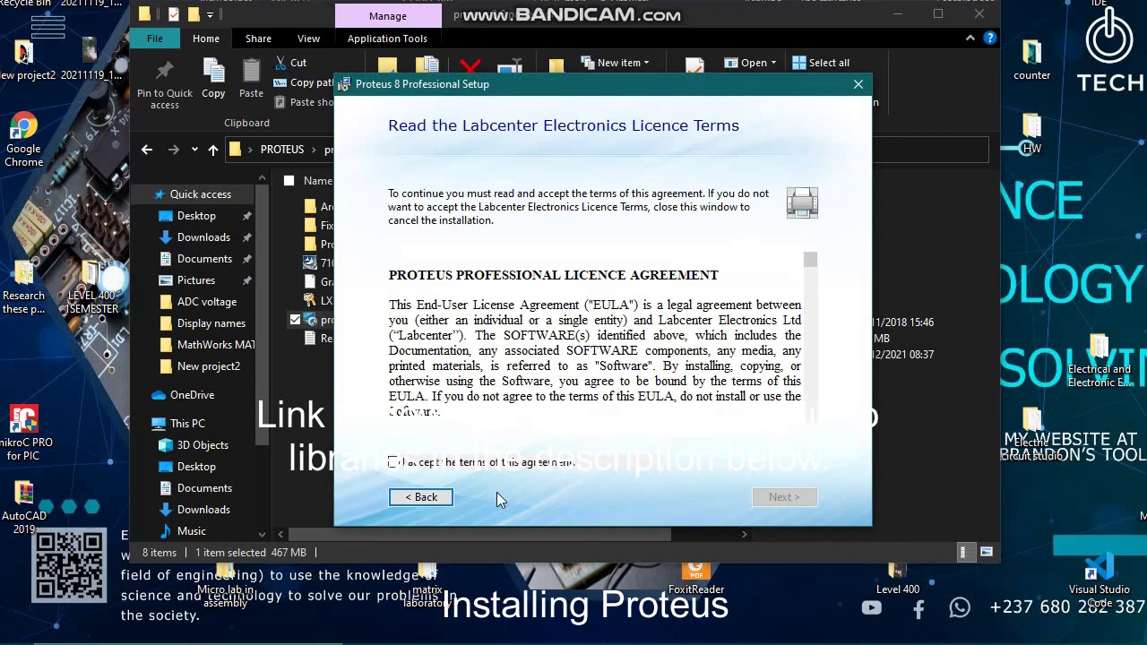
pyautogui.click(400, 466)
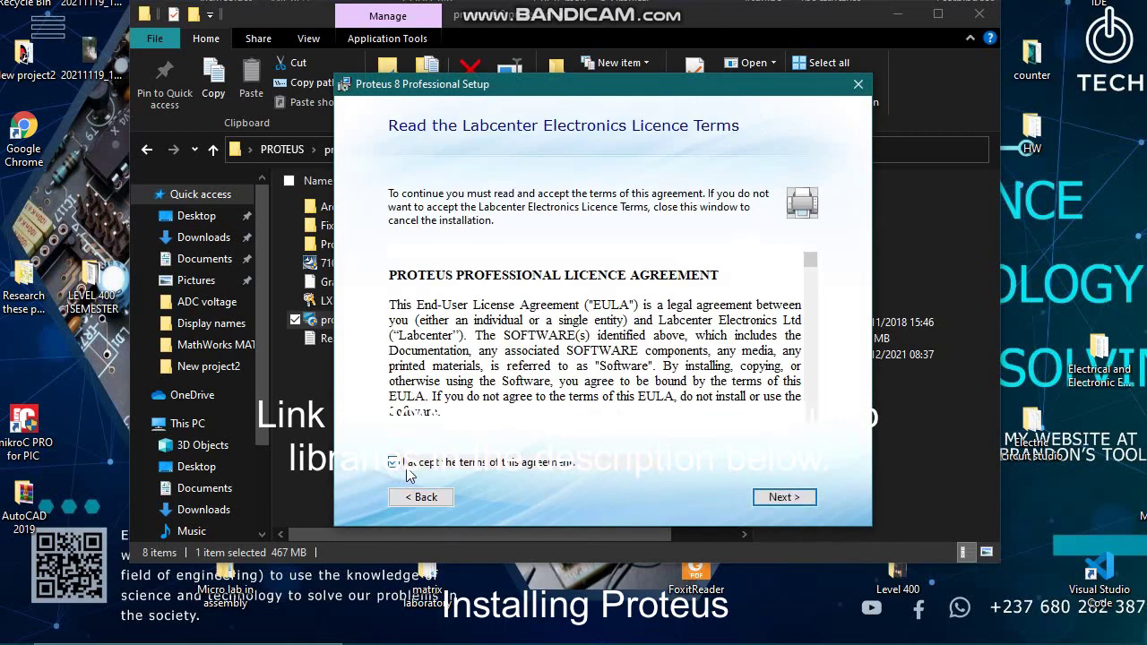
pyautogui.click(779, 502)
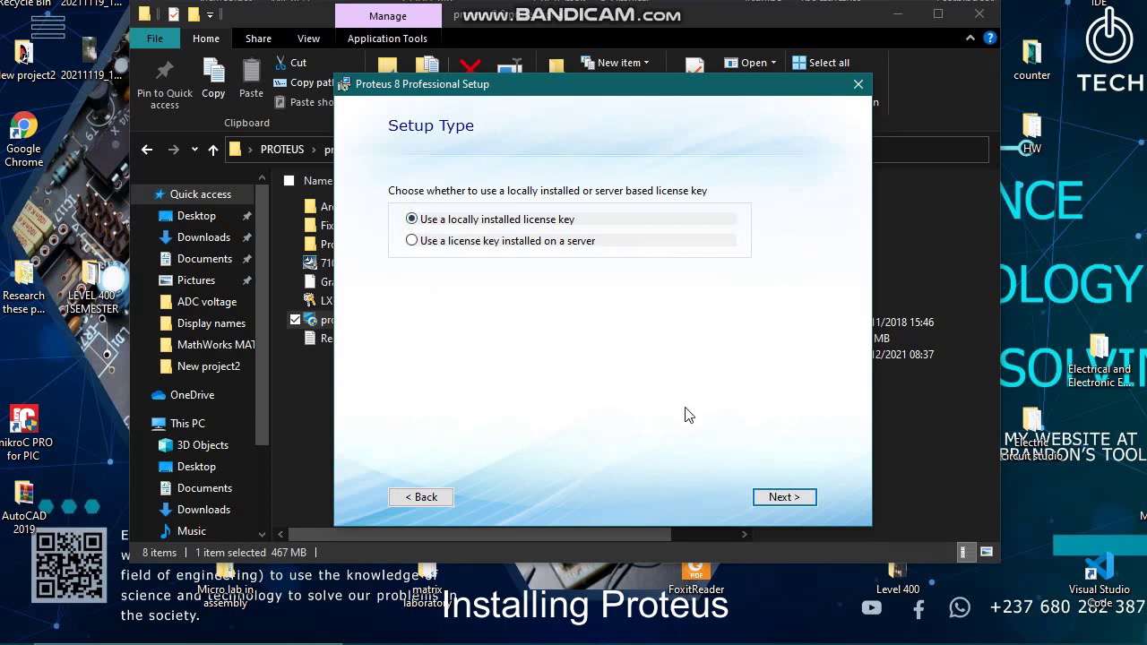
# Use the locally installed licence key, and select the previous version's styles, templates and user libraries for import.
pyautogui.click(787, 498)
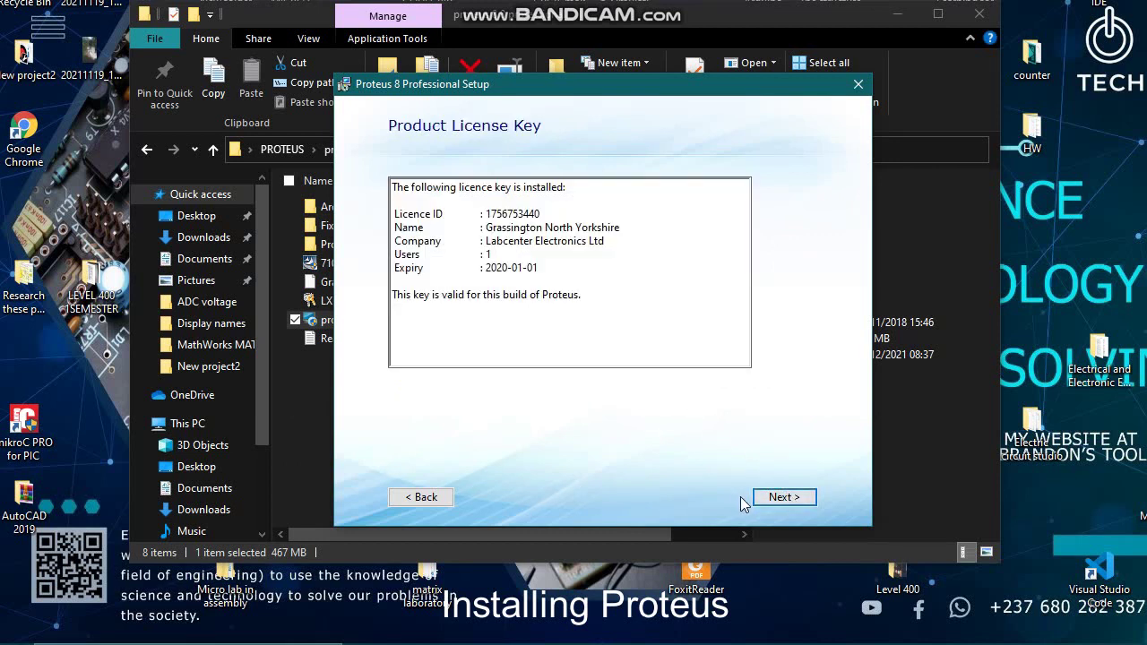
pyautogui.click(800, 501)
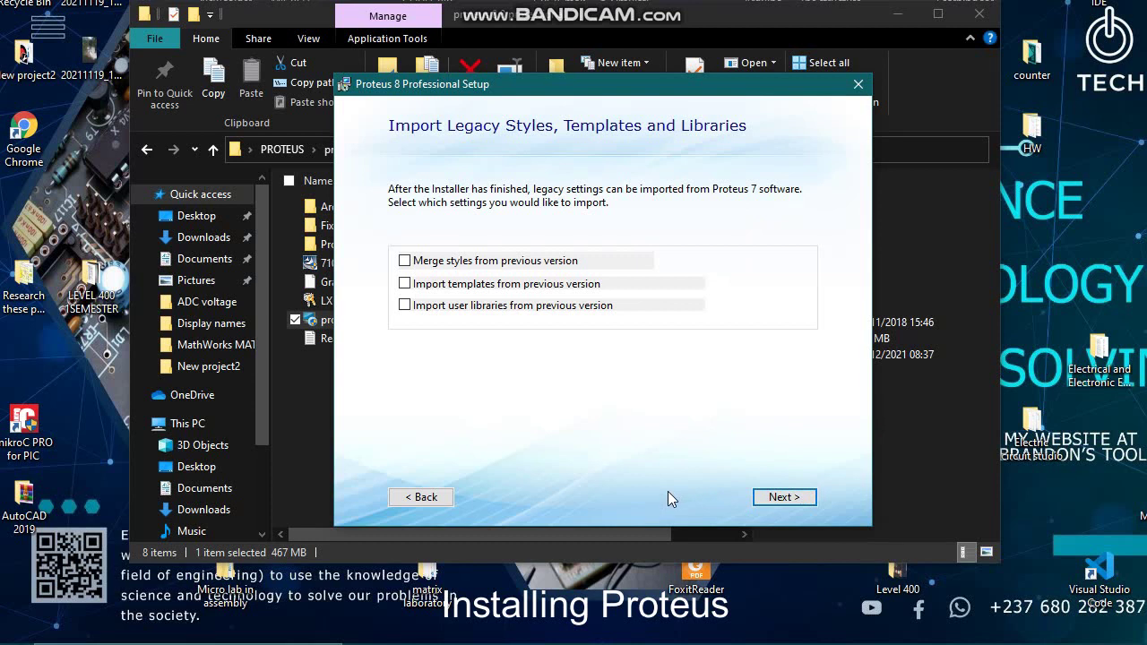
pyautogui.click(405, 261)
pyautogui.click(405, 285)
pyautogui.click(406, 306)
pyautogui.click(780, 498)
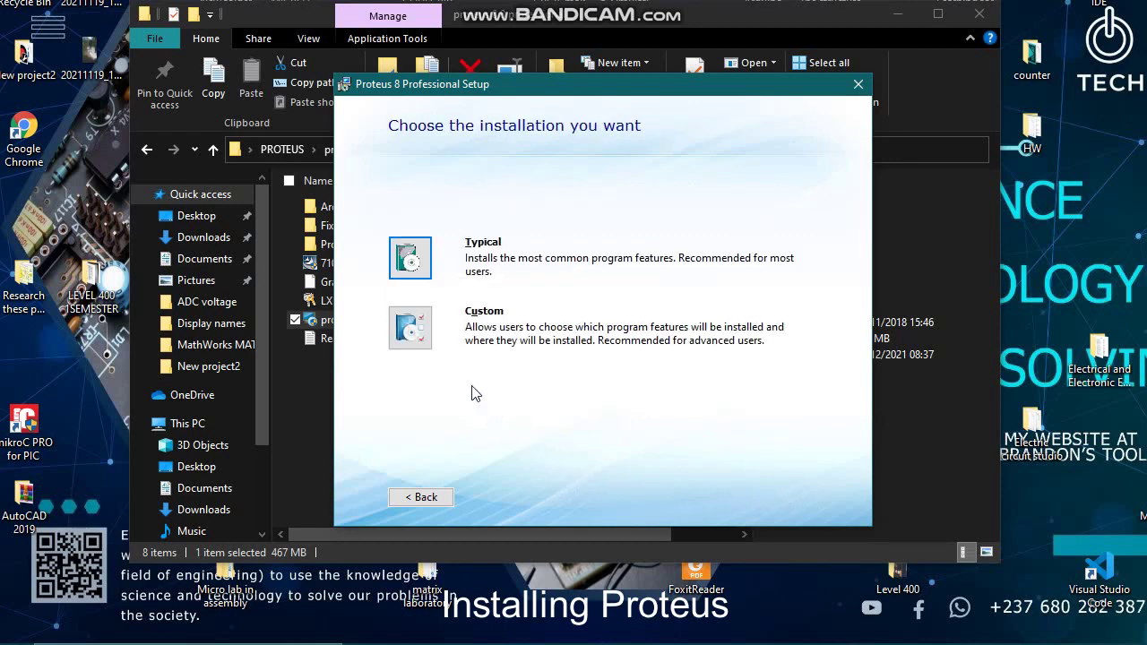
# Run a Custom installation with the default file locations, listed components and Proteus 8 Professional shortcuts folder.
pyautogui.click(410, 330)
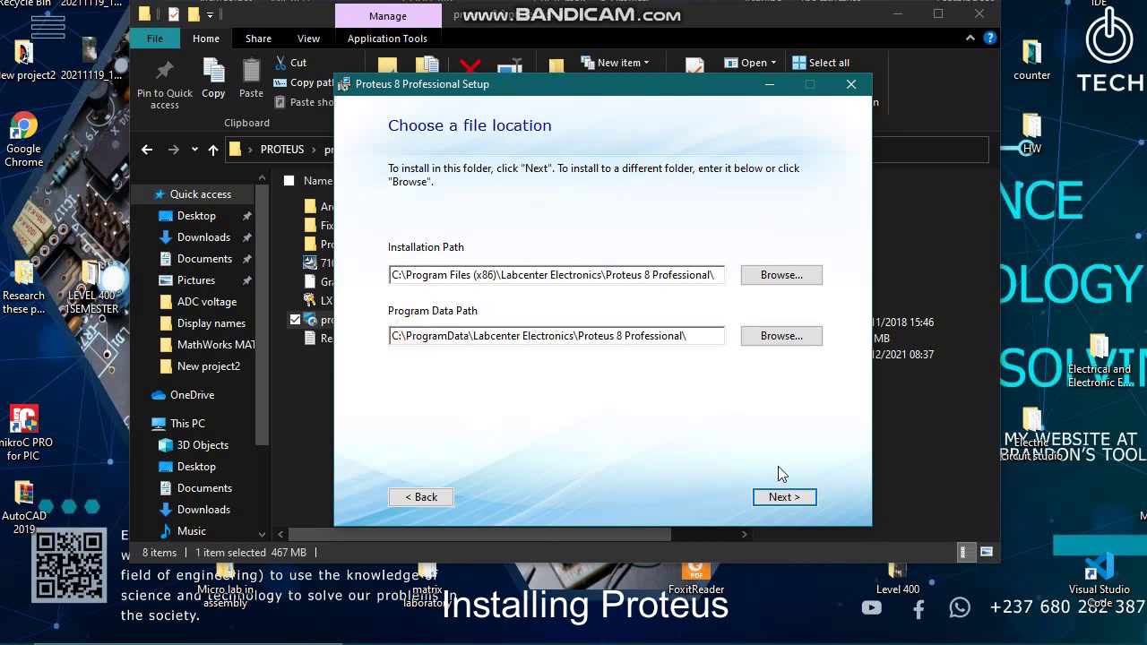
pyautogui.click(785, 498)
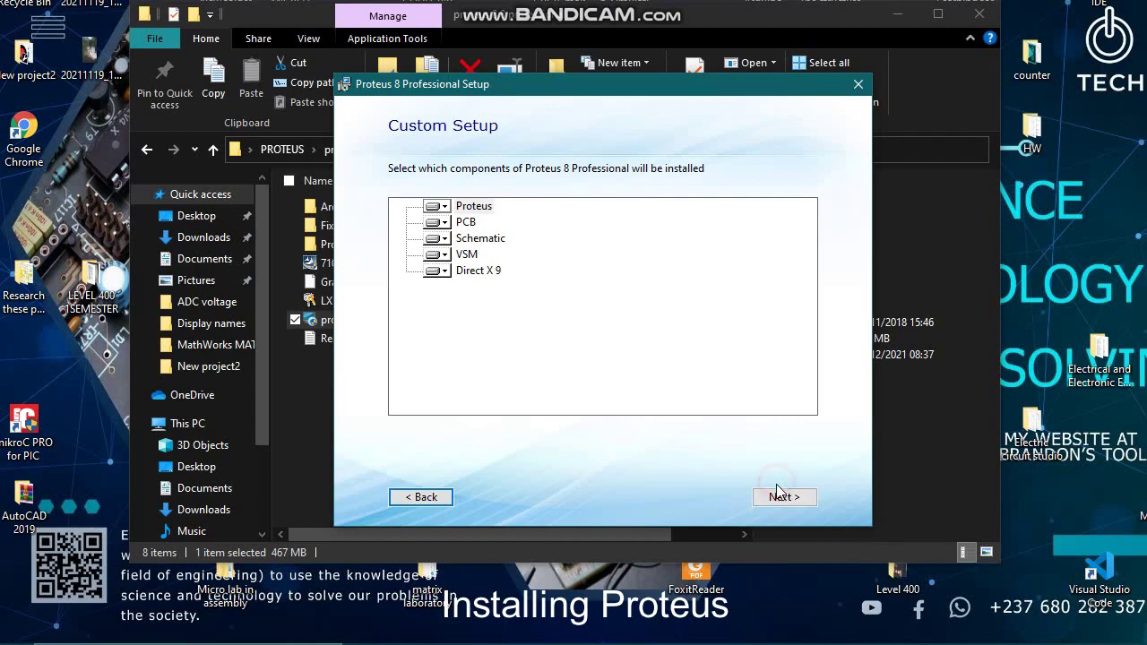
pyautogui.click(783, 499)
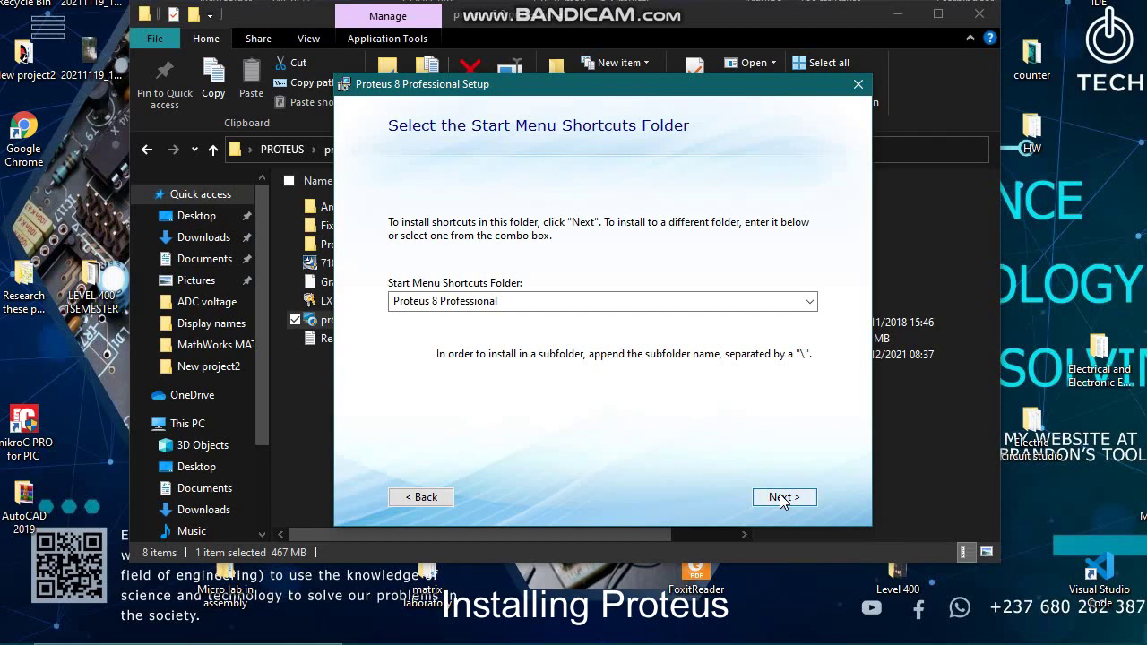
pyautogui.click(782, 498)
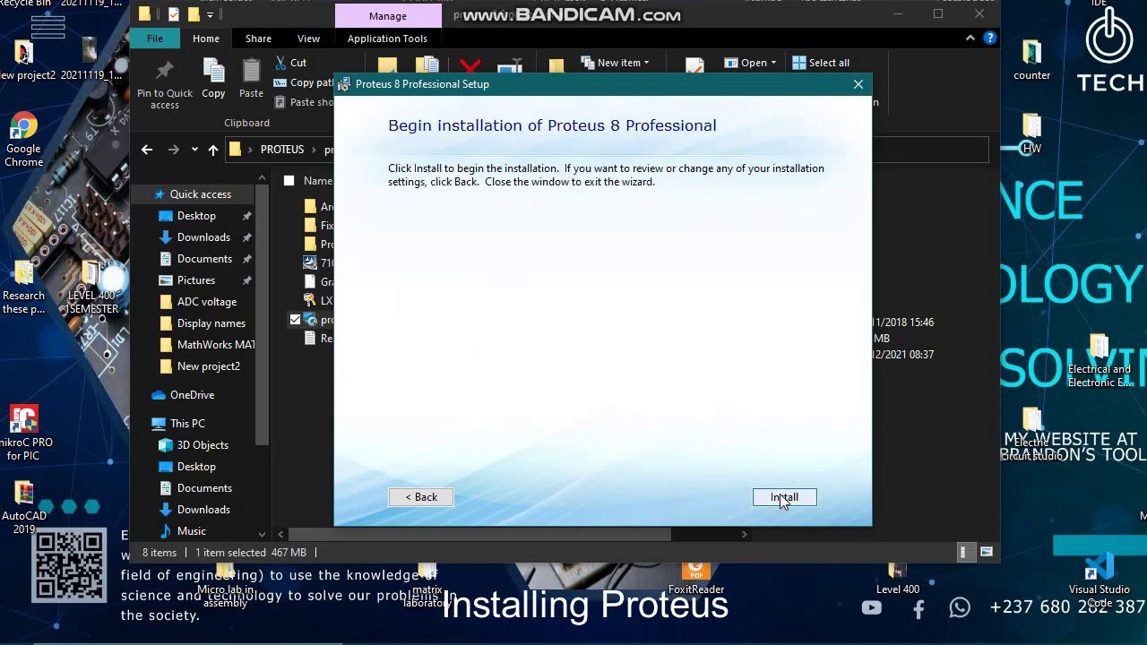
pyautogui.click(781, 498)
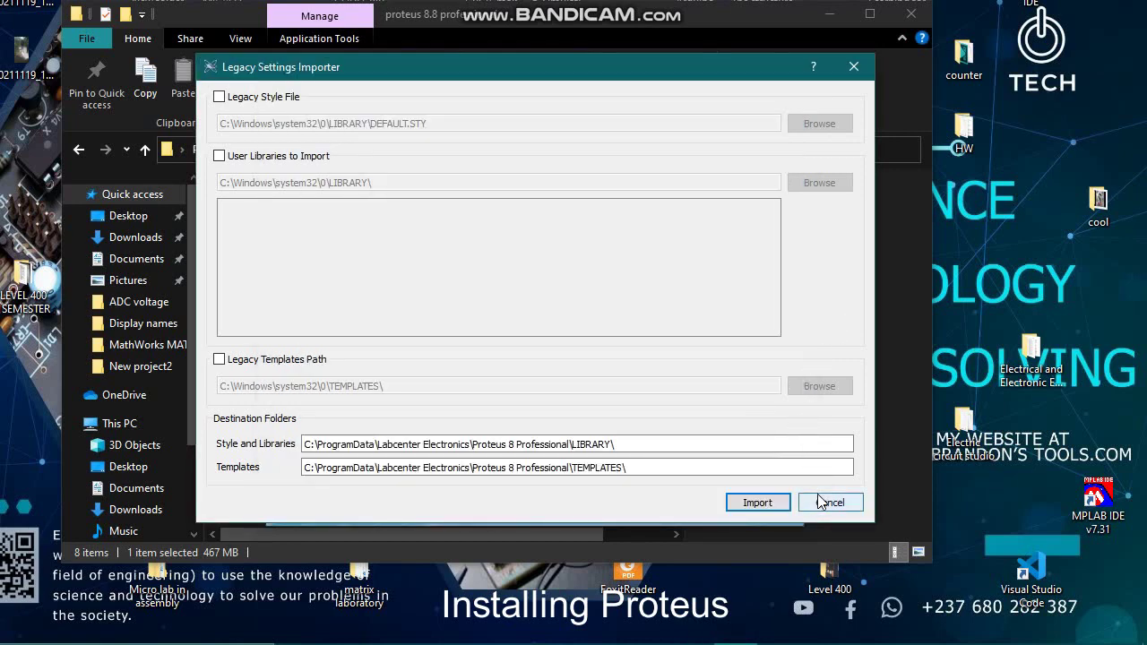
# Cancel the legacy settings import and exit the setup wizard, launching Proteus 8 Professional from its desktop shortcut.
pyautogui.click(818, 498)
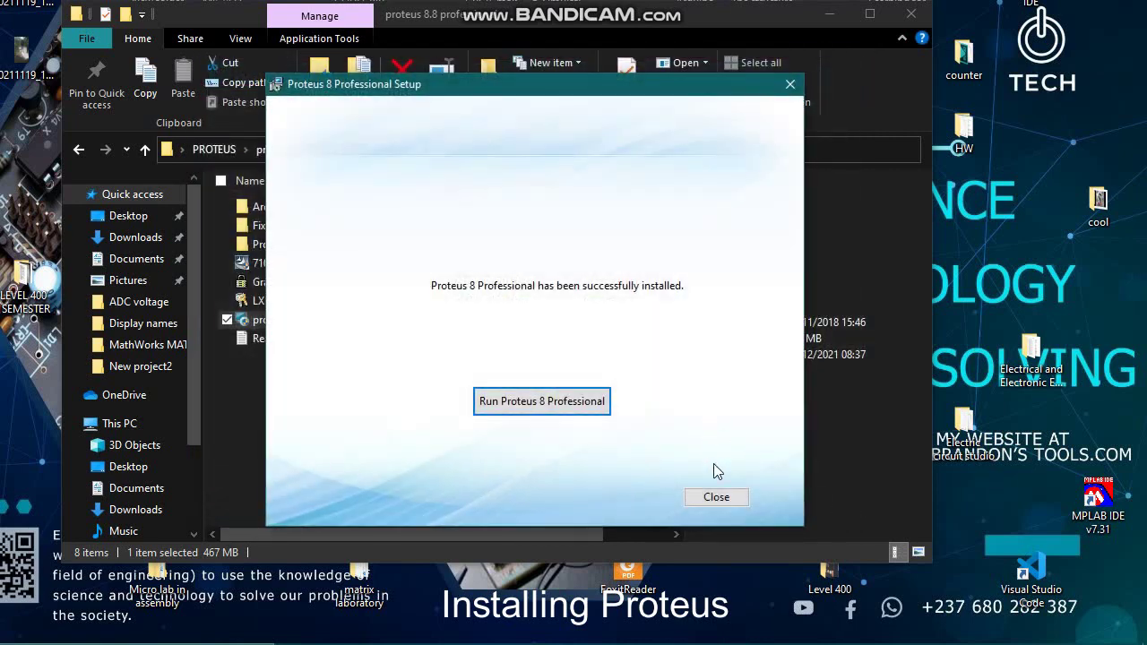
pyautogui.click(716, 498)
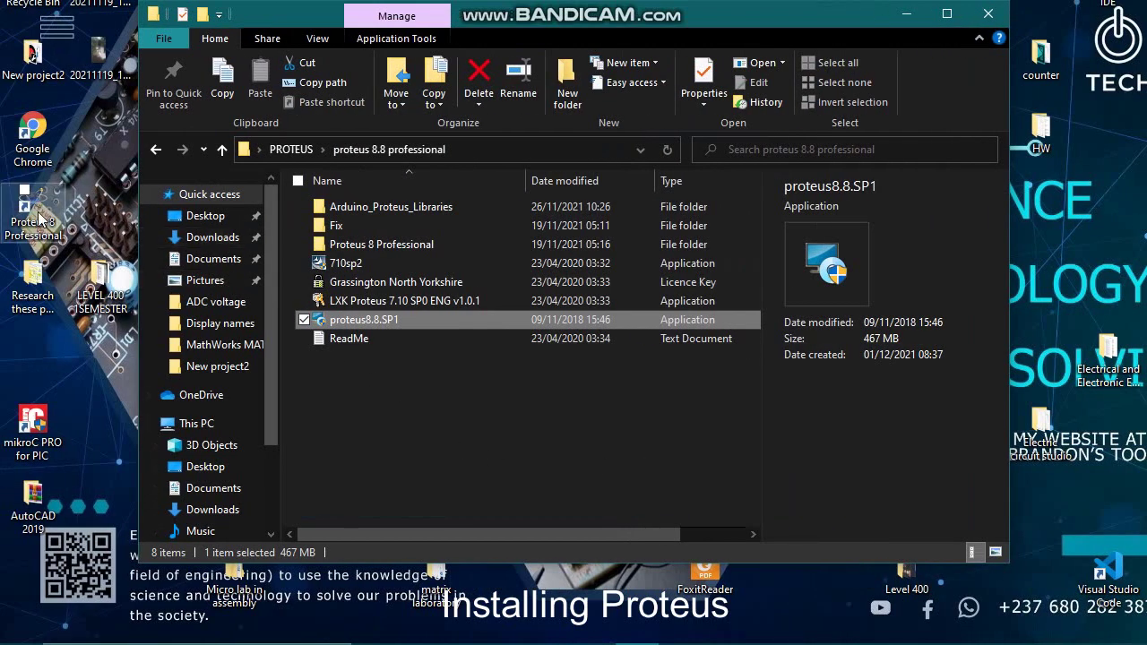
pyautogui.click(43, 220)
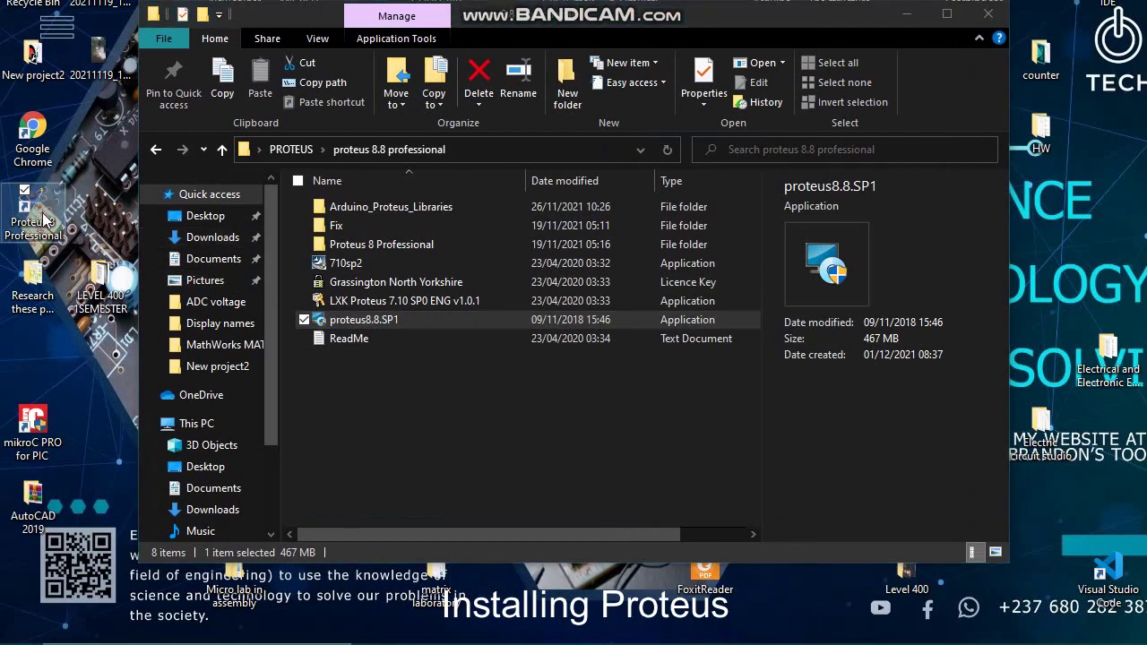
pyautogui.doubleClick(43, 220)
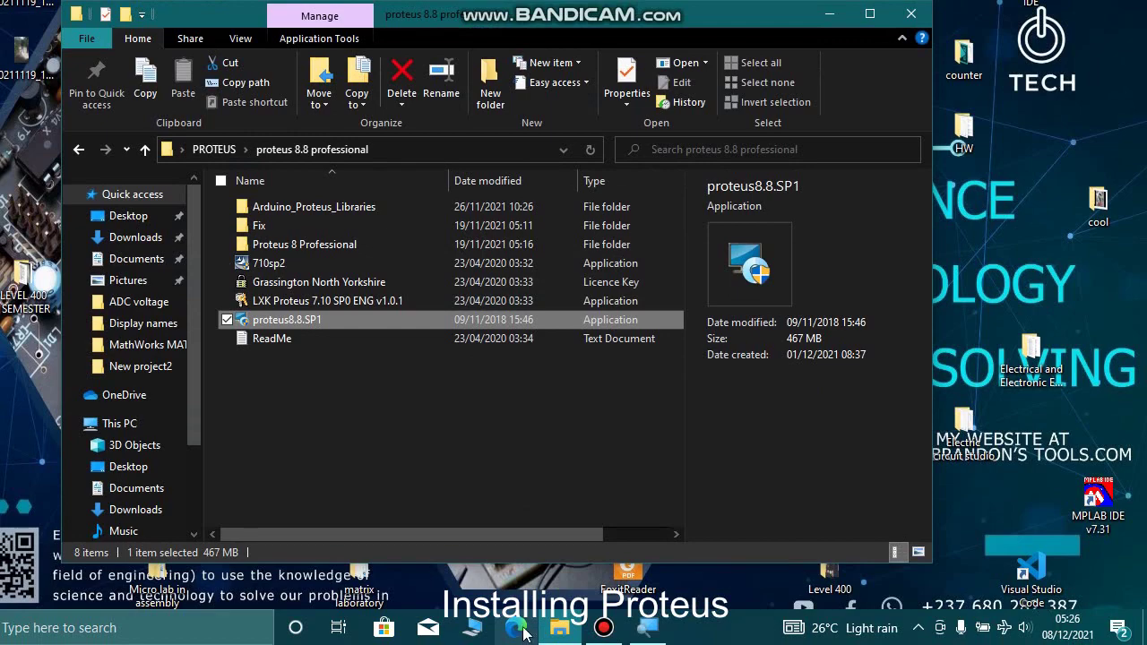
# Open the installed Proteus 8 Professional folder under C:, Program Files (x86), Labcenter Electronics in File Explorer.
pyautogui.click(483, 634)
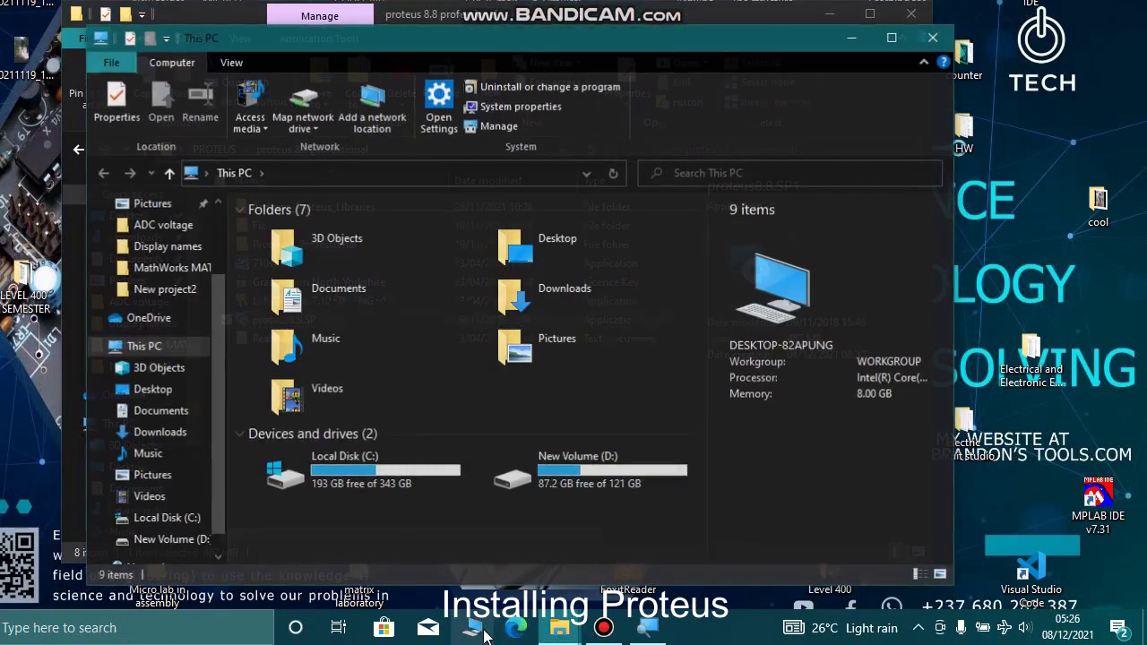
pyautogui.doubleClick(381, 475)
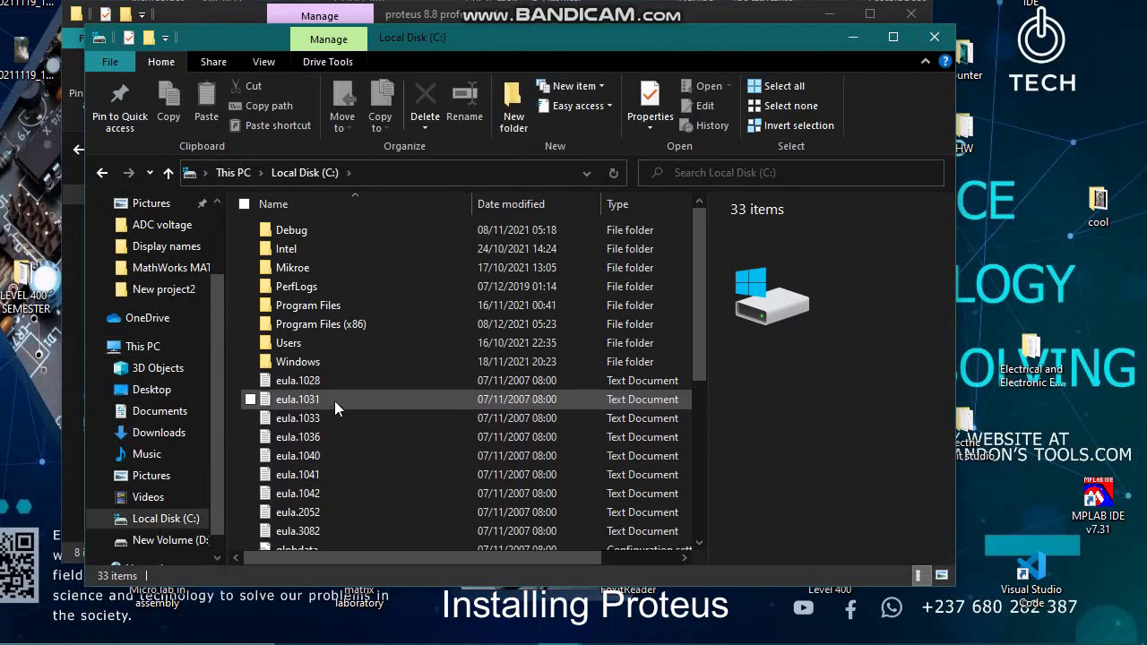
pyautogui.doubleClick(337, 324)
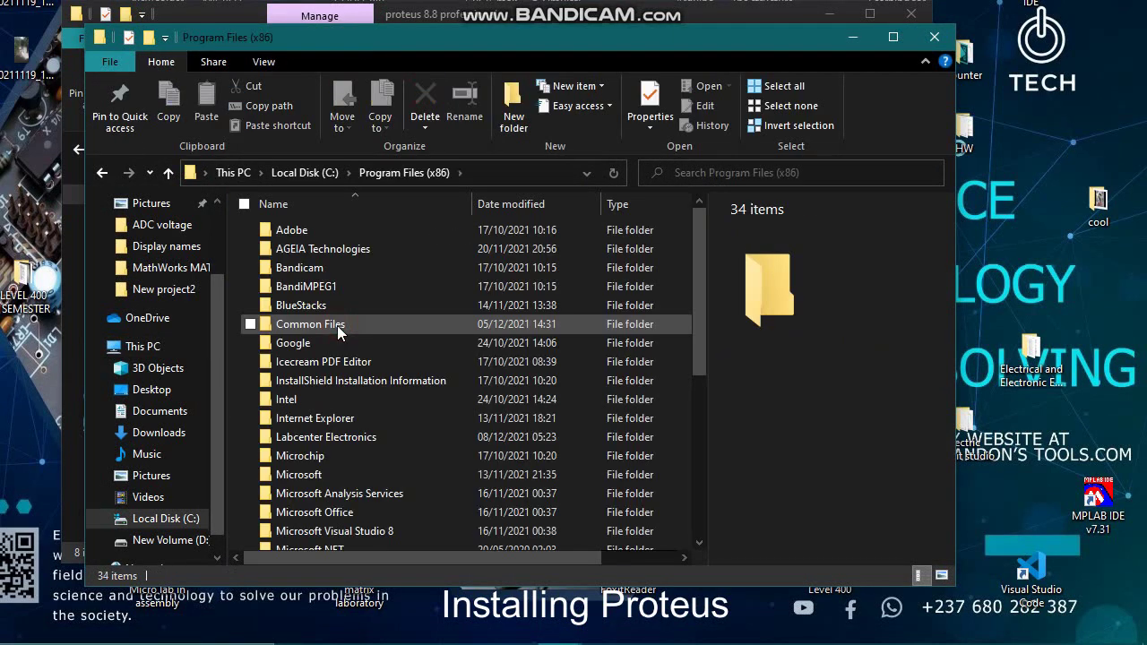
pyautogui.doubleClick(336, 437)
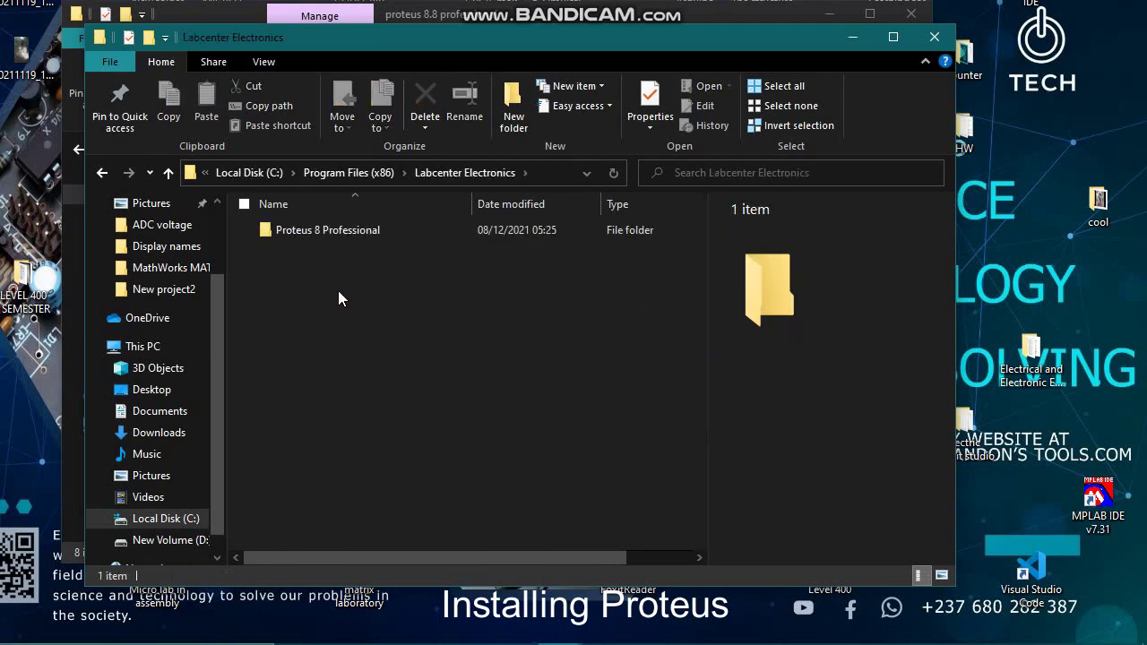
pyautogui.doubleClick(341, 229)
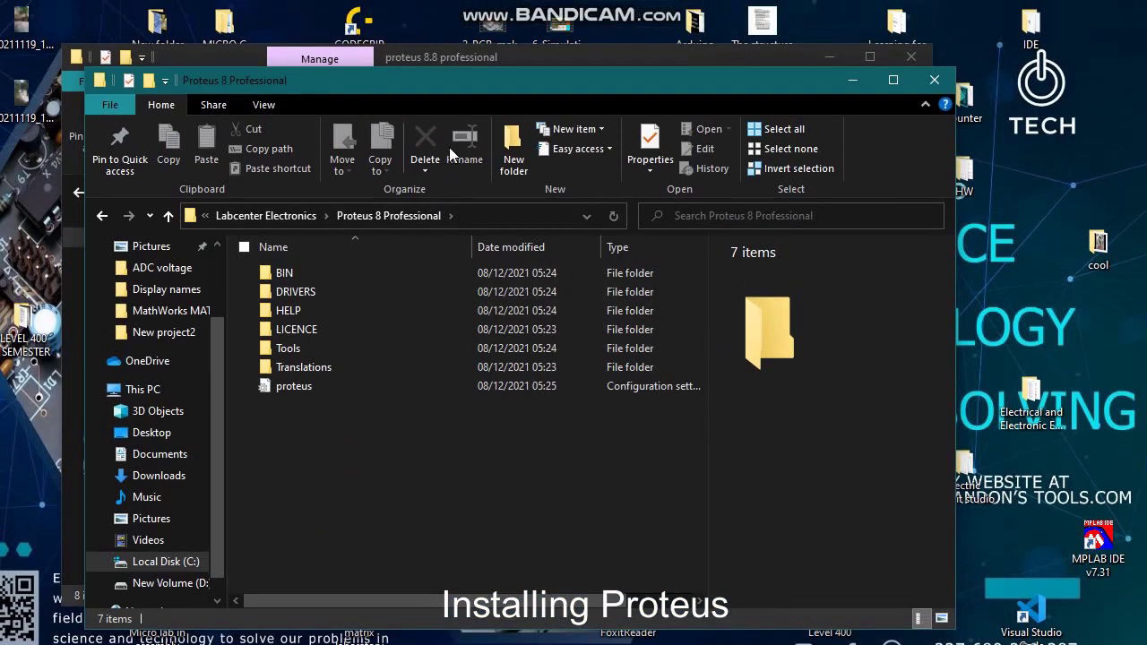
# Copy the BIN folder from the Proteus 8 Professional subfolder of the downloaded proteus 8.8 professional folder.
pyautogui.moveTo(408, 80); pyautogui.dragTo(640, 111)
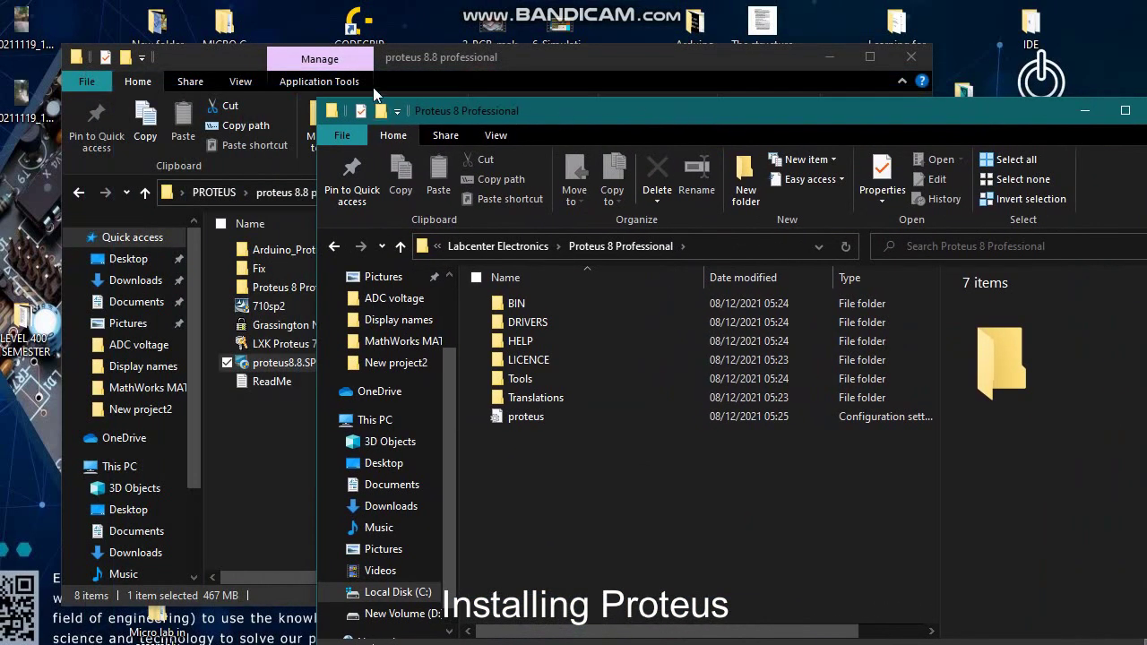
pyautogui.click(318, 58)
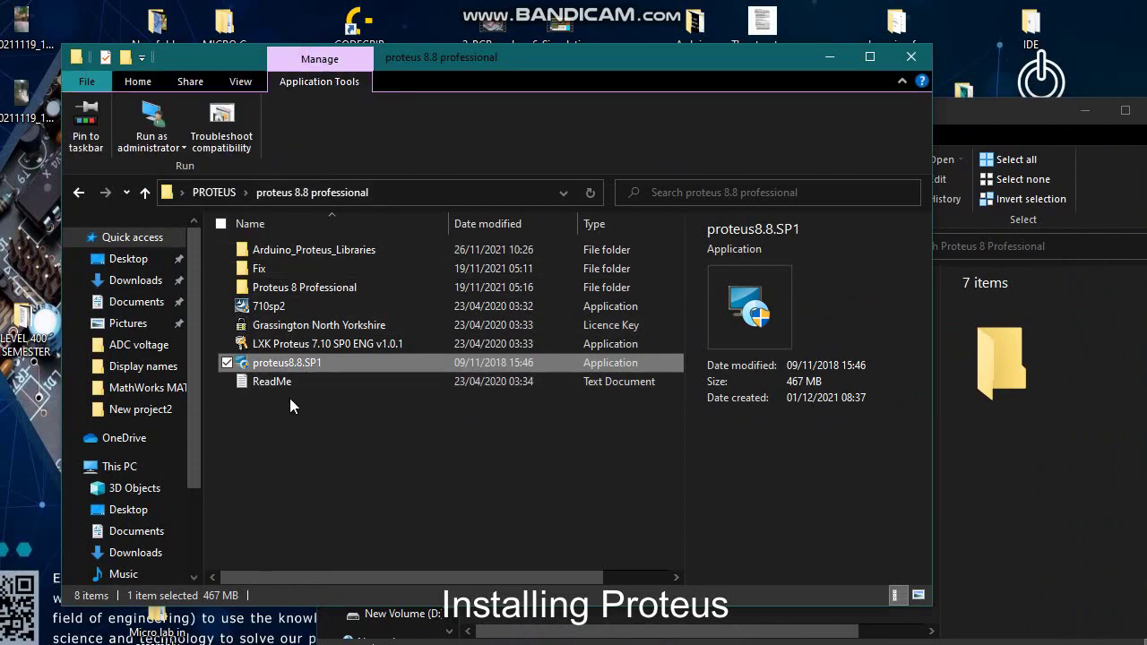
pyautogui.click(285, 429)
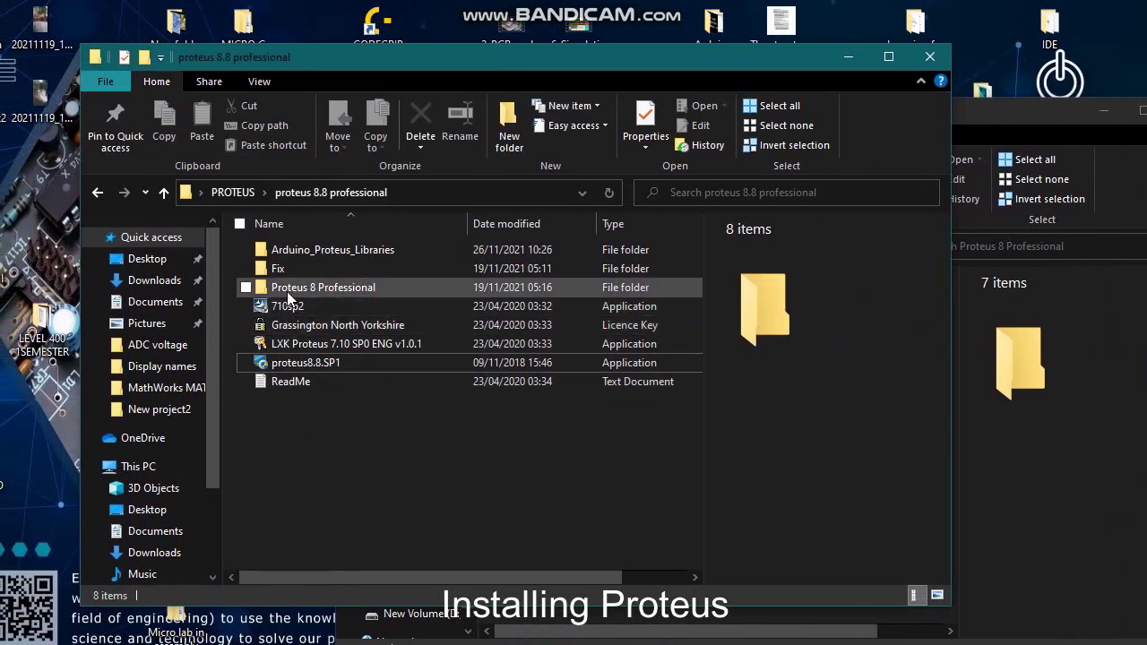
pyautogui.doubleClick(288, 289)
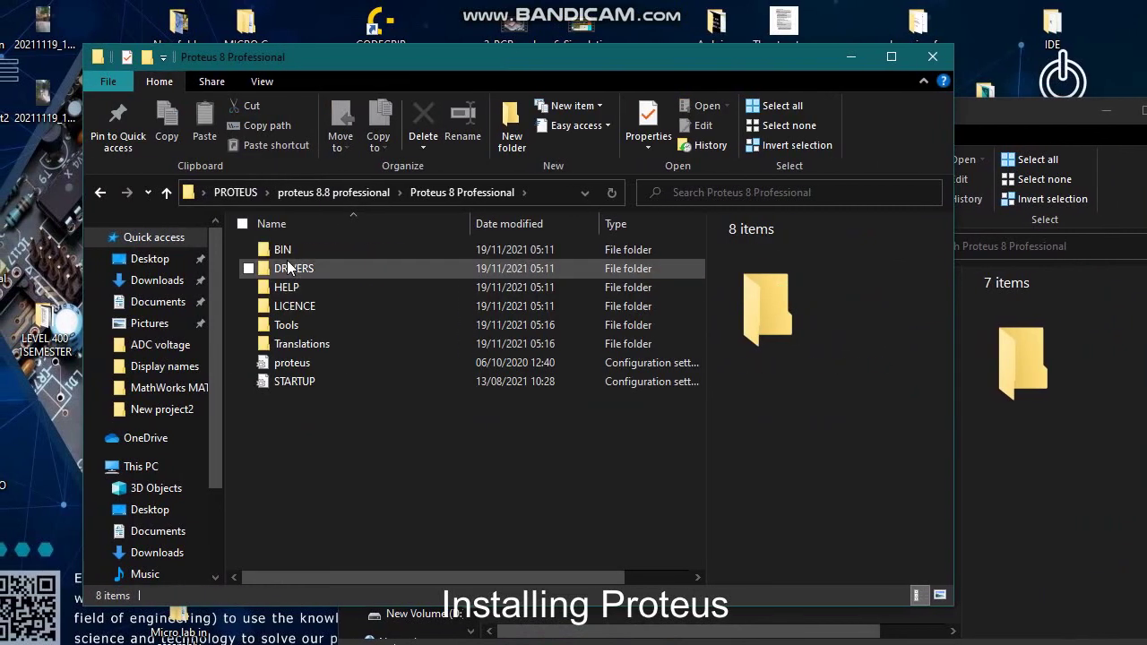
pyautogui.rightClick(287, 253)
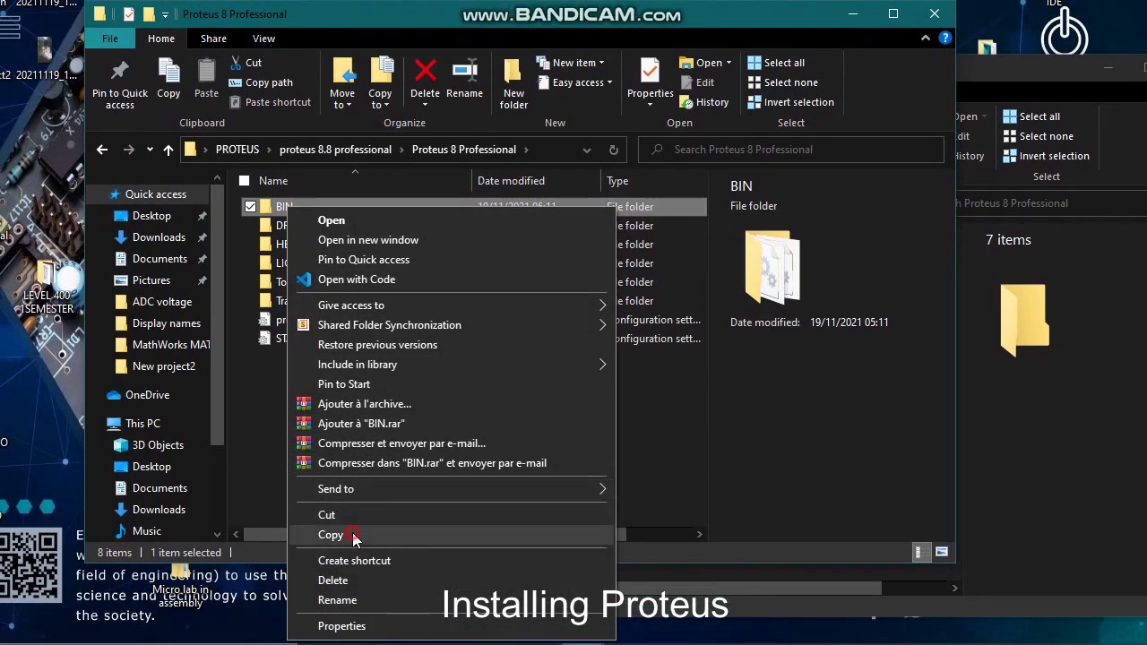
pyautogui.click(352, 562)
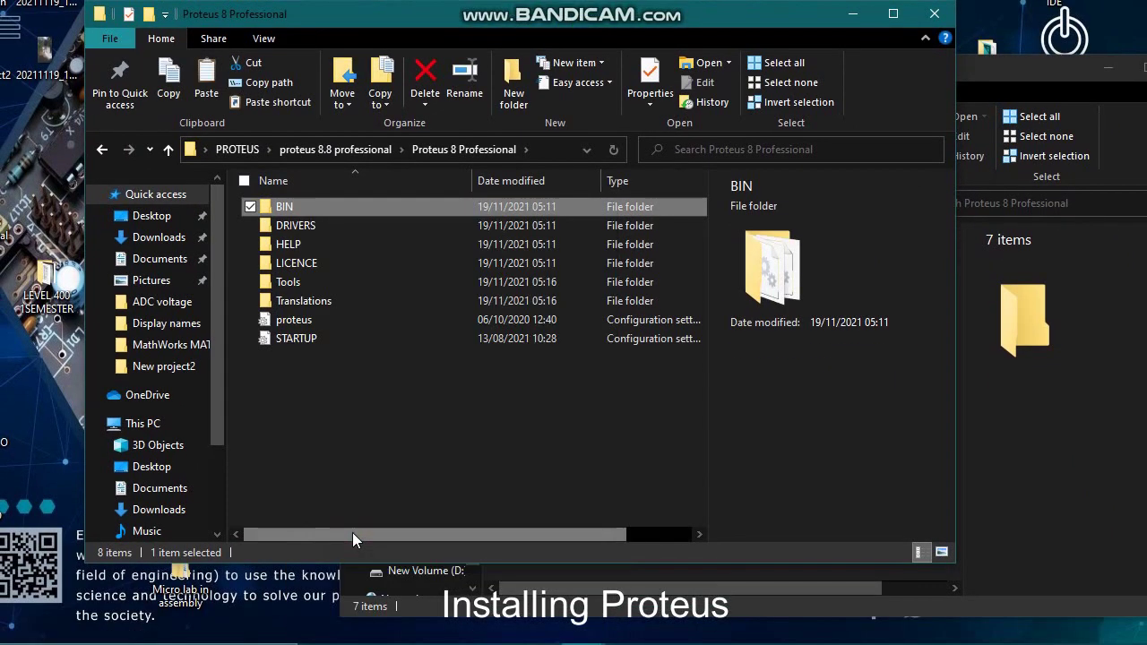
# Paste BIN into the installed Proteus 8 Professional folder, replacing the existing files and granting administrator permission for all current items.
pyautogui.click(998, 384)
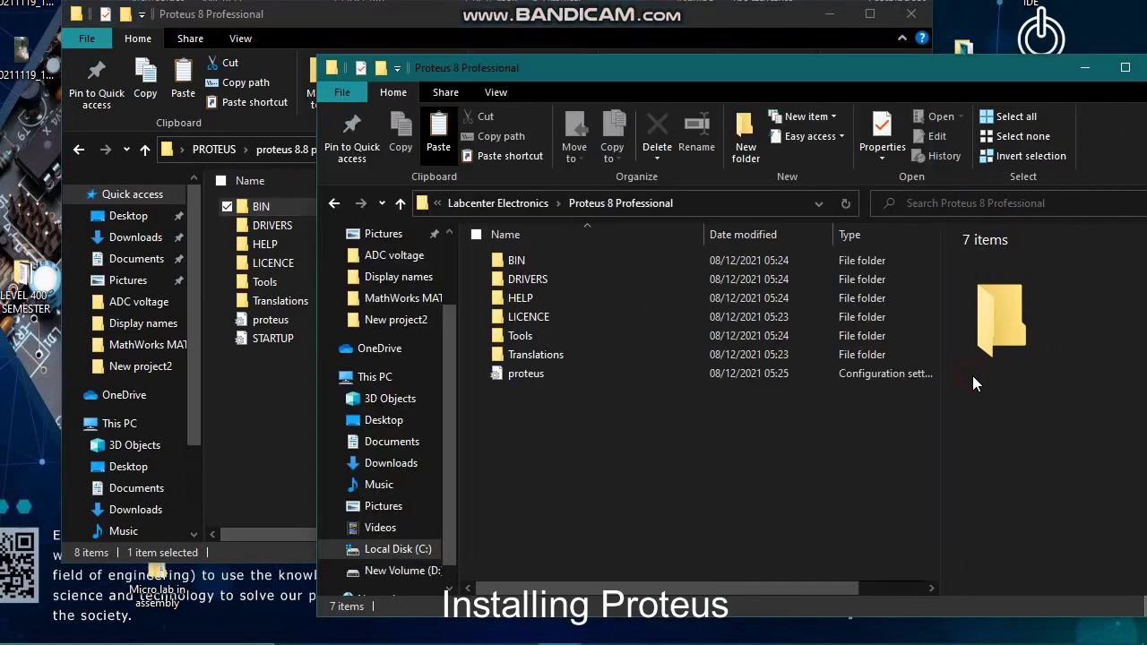
pyautogui.rightClick(537, 439)
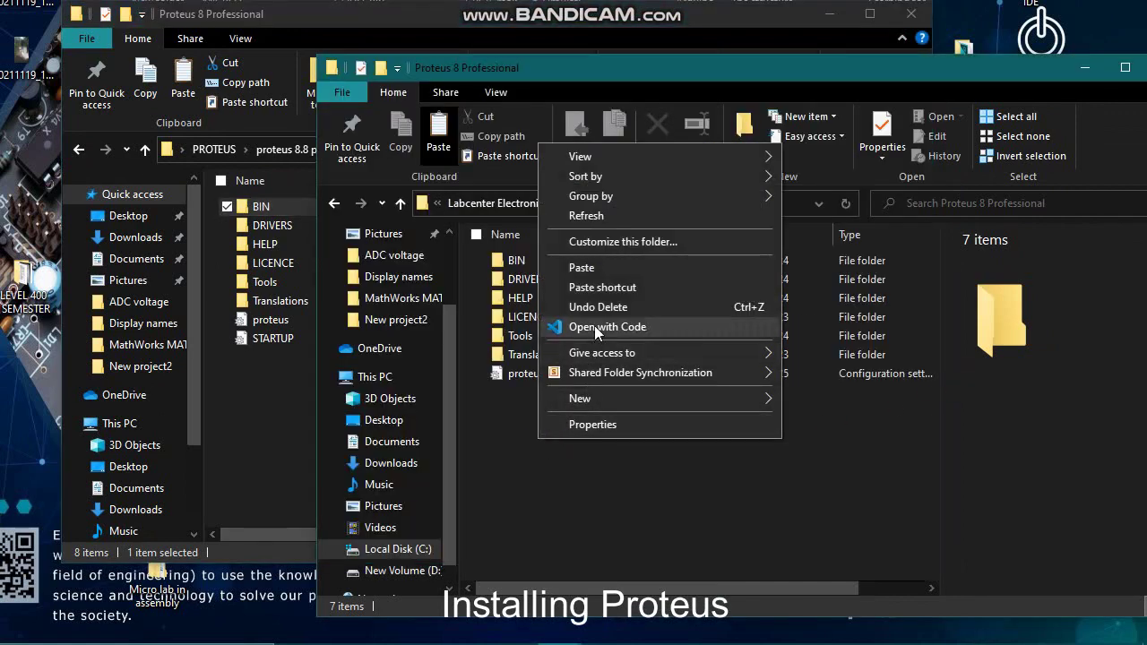
pyautogui.click(596, 266)
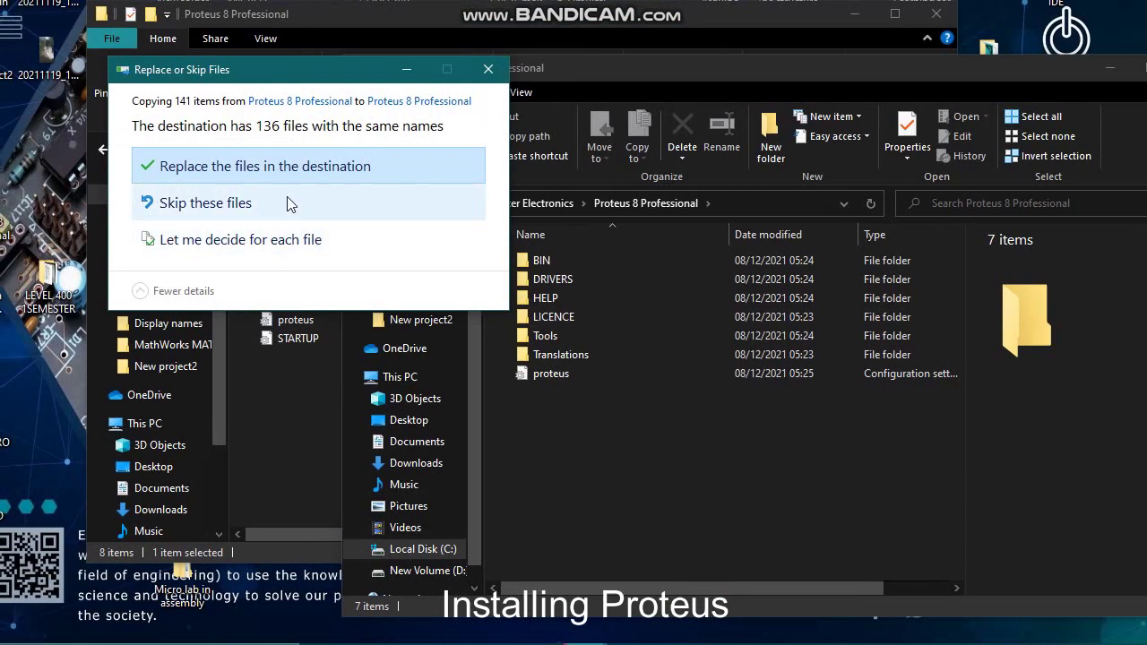
pyautogui.click(262, 166)
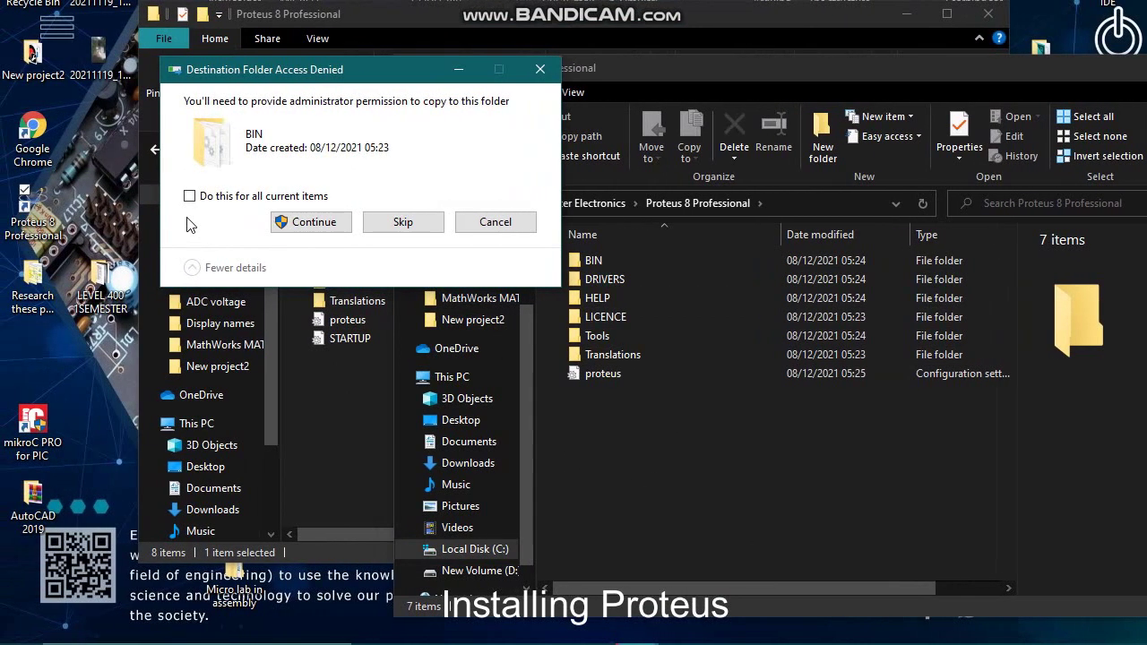
pyautogui.click(153, 195)
pyautogui.click(316, 221)
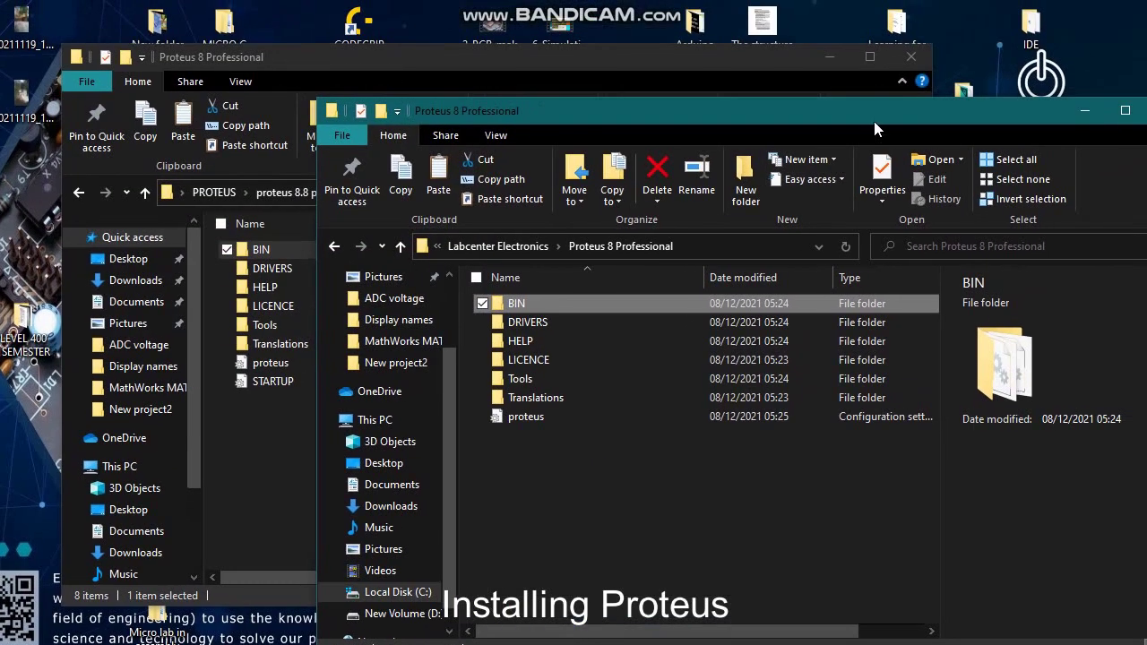
# Launch Proteus 8 Professional, create New Project.pdsprj with the default wizard options and no firmware, and close the program.
pyautogui.moveTo(937, 75); pyautogui.dragTo(713, 68)
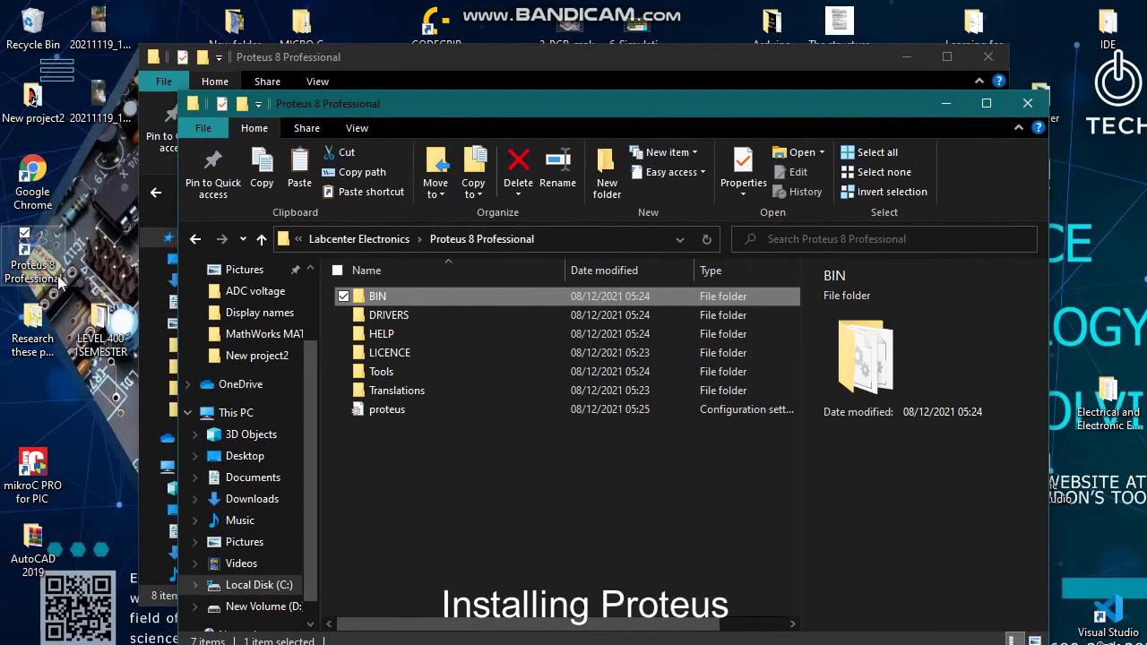
pyautogui.doubleClick(39, 262)
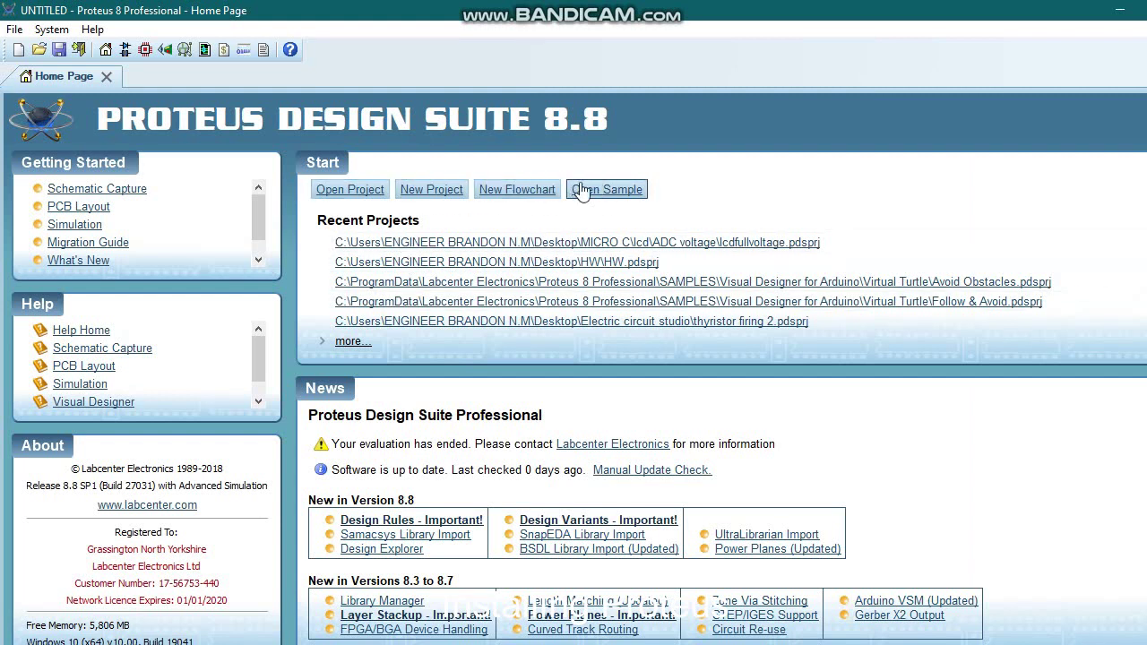
pyautogui.click(438, 191)
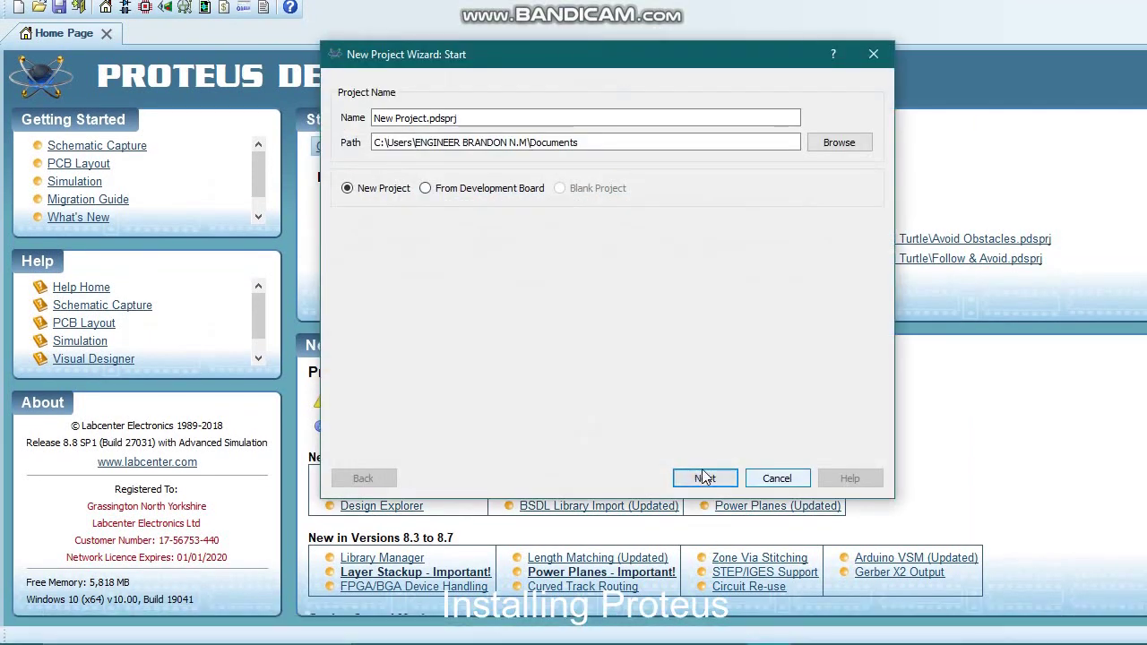
pyautogui.click(706, 478)
pyautogui.click(713, 479)
pyautogui.click(707, 479)
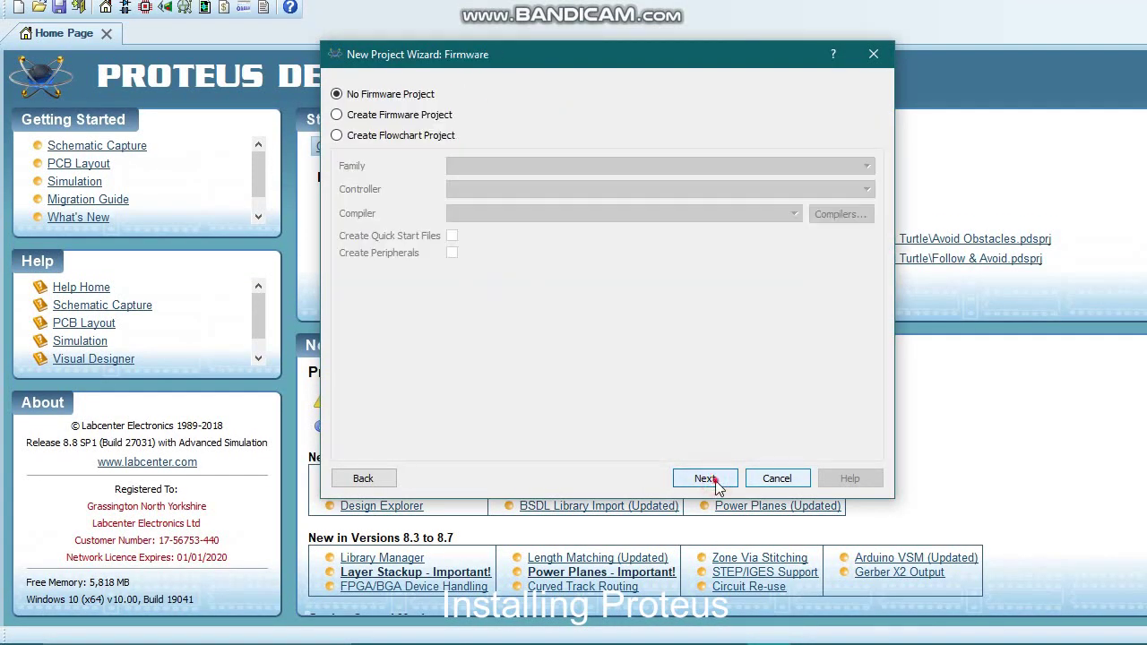
pyautogui.click(708, 479)
pyautogui.click(708, 479)
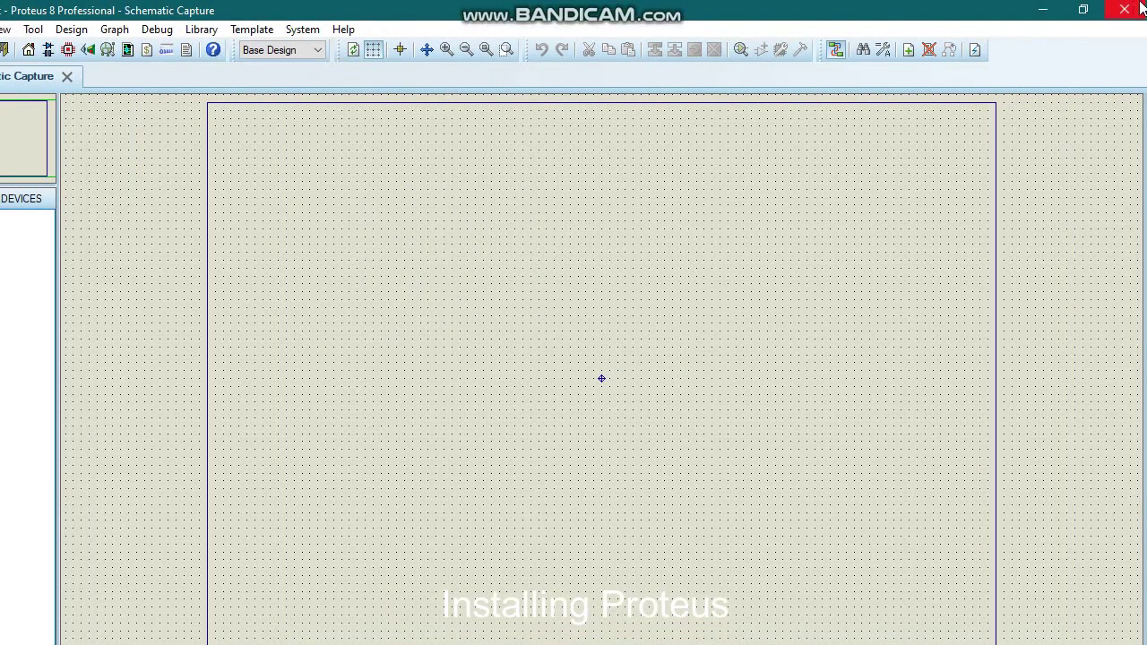
pyautogui.click(1141, 9)
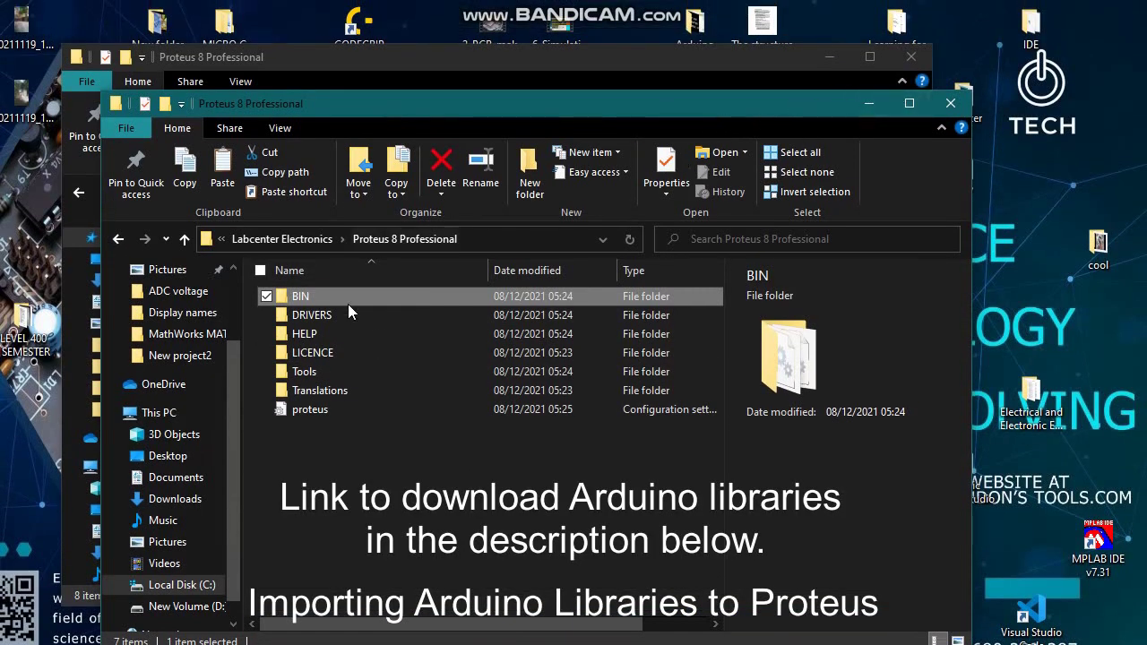
# Run LegacySettingsImport from the installed BIN folder and exclude the legacy style file and legacy templates path from the import.
pyautogui.doubleClick(320, 298)
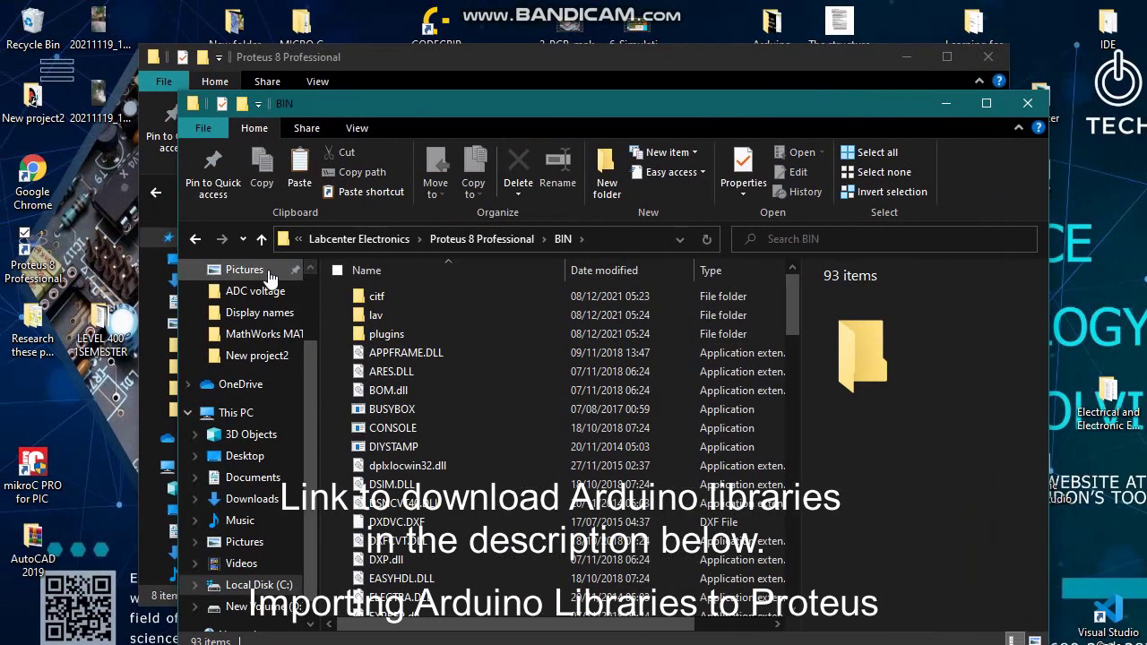
pyautogui.scroll(-2, 346, 358)
pyautogui.scroll(-6, 423, 359)
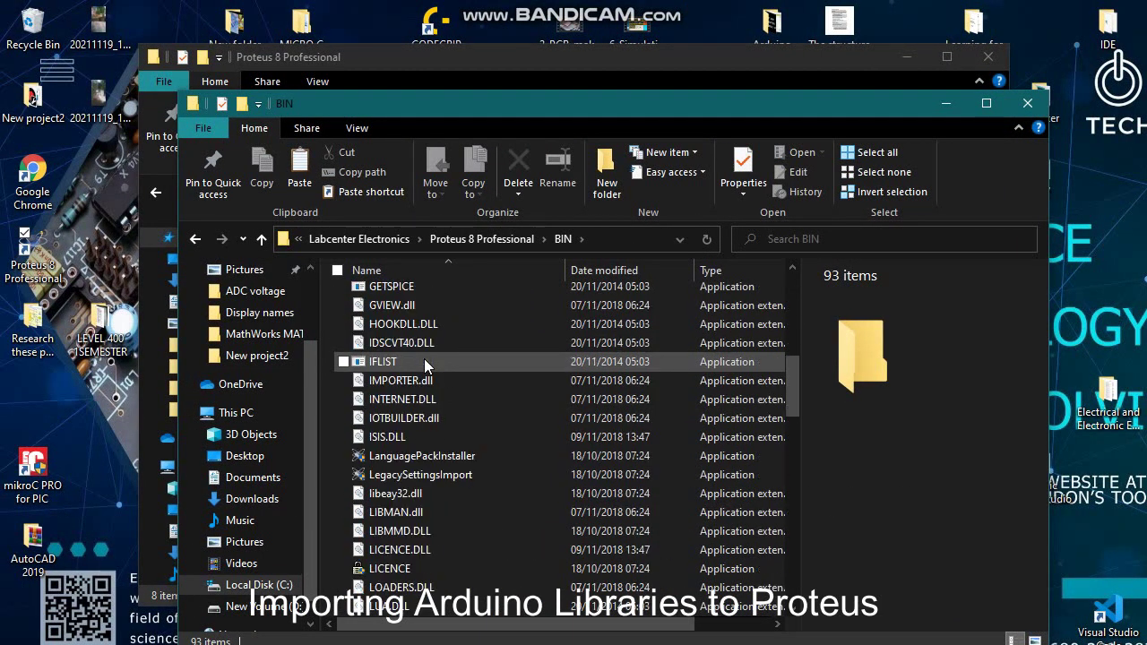
pyautogui.click(436, 474)
pyautogui.doubleClick(438, 475)
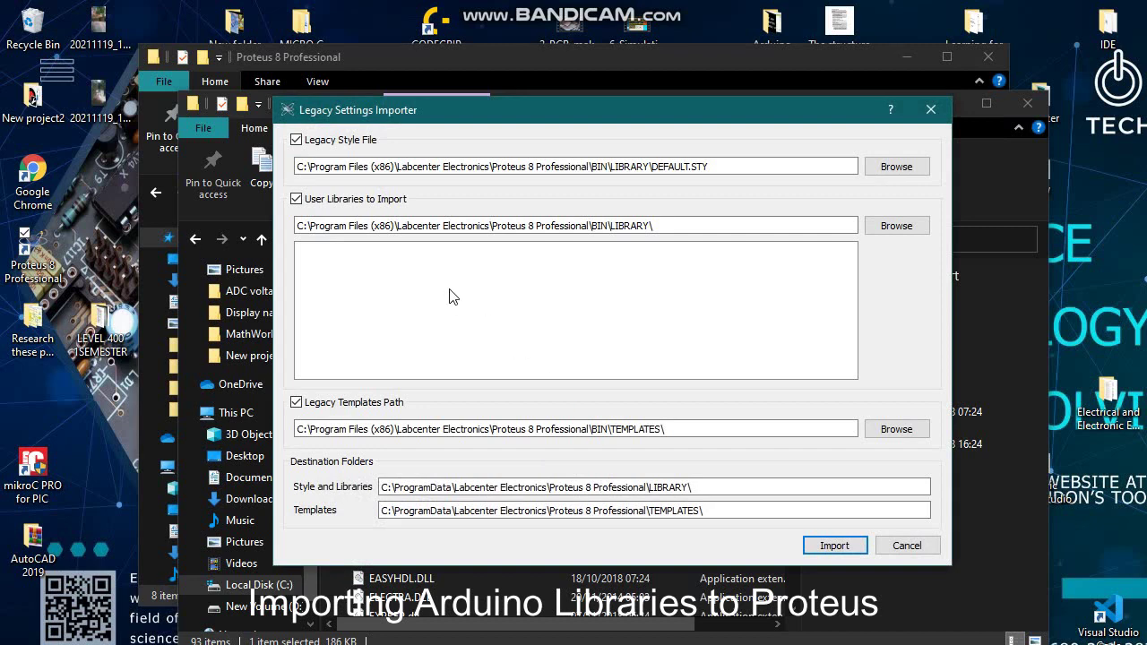
pyautogui.click(297, 142)
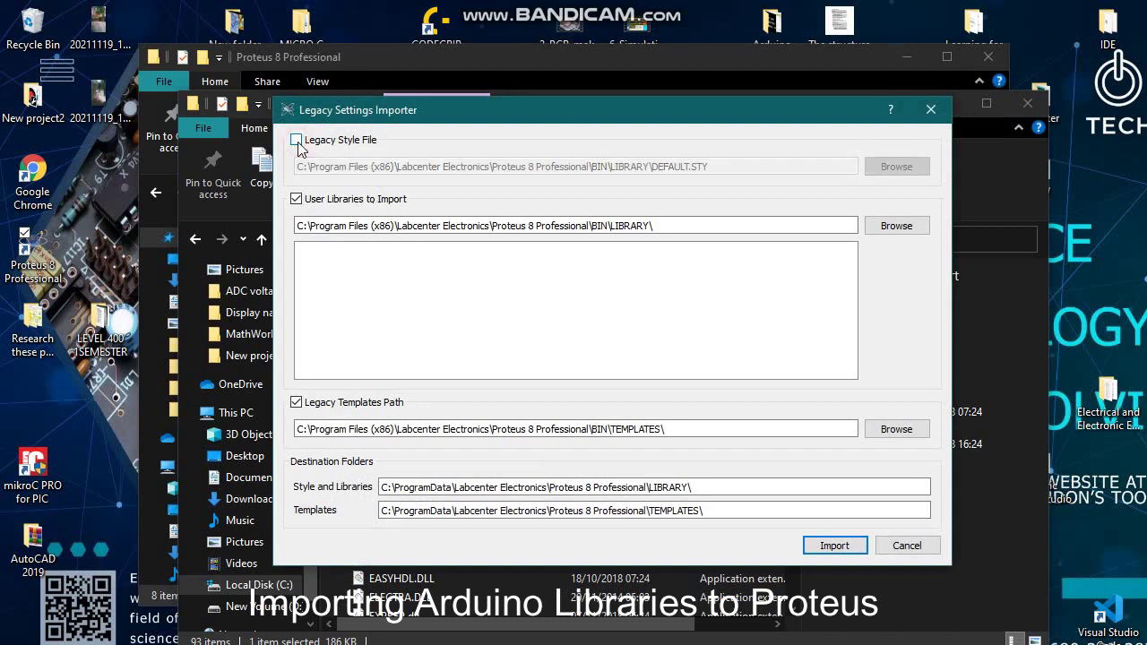
pyautogui.click(297, 403)
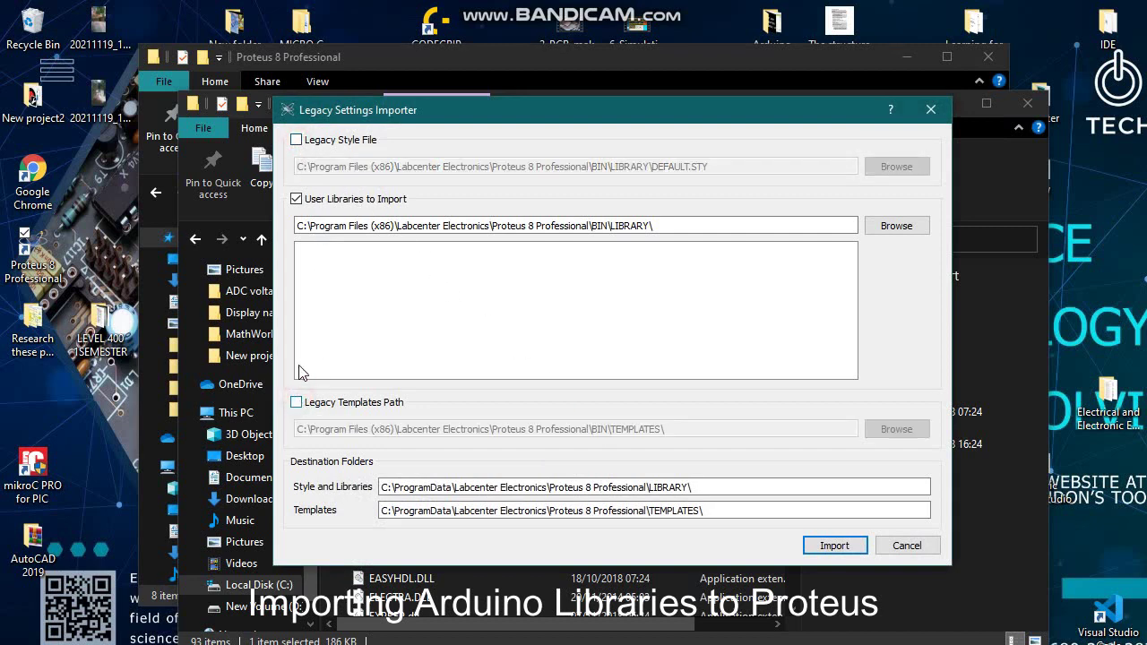
# View the Arduino_Proteus_Libraries folder inside the downloaded proteus 8.8 professional folder in File Explorer.
pyautogui.click(235, 133)
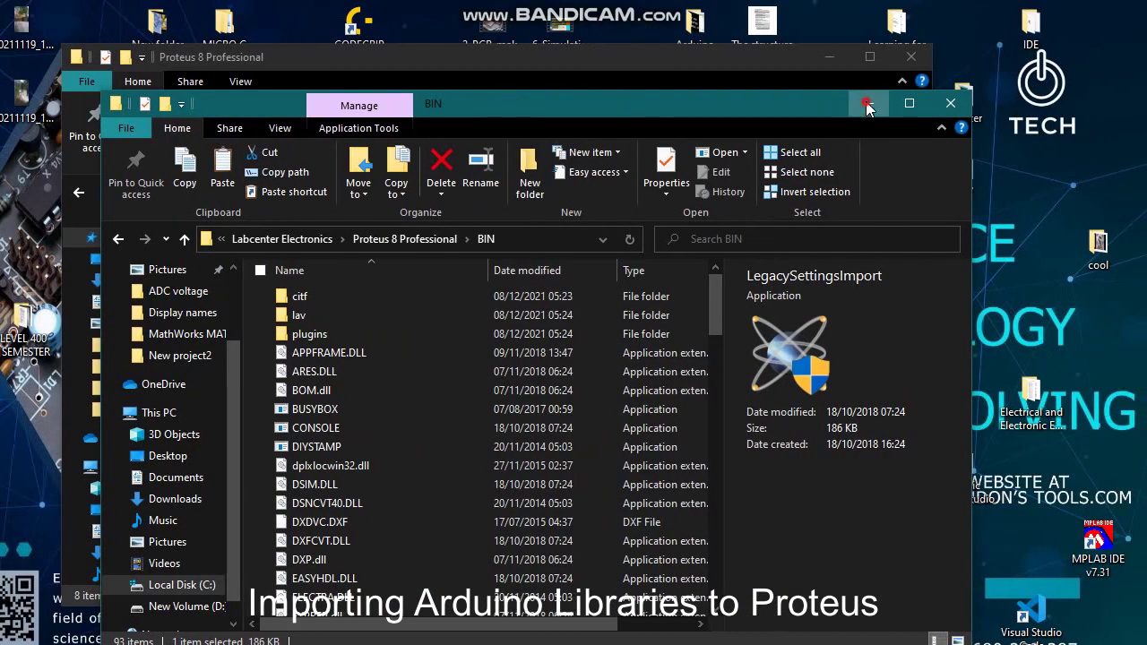
pyautogui.click(945, 103)
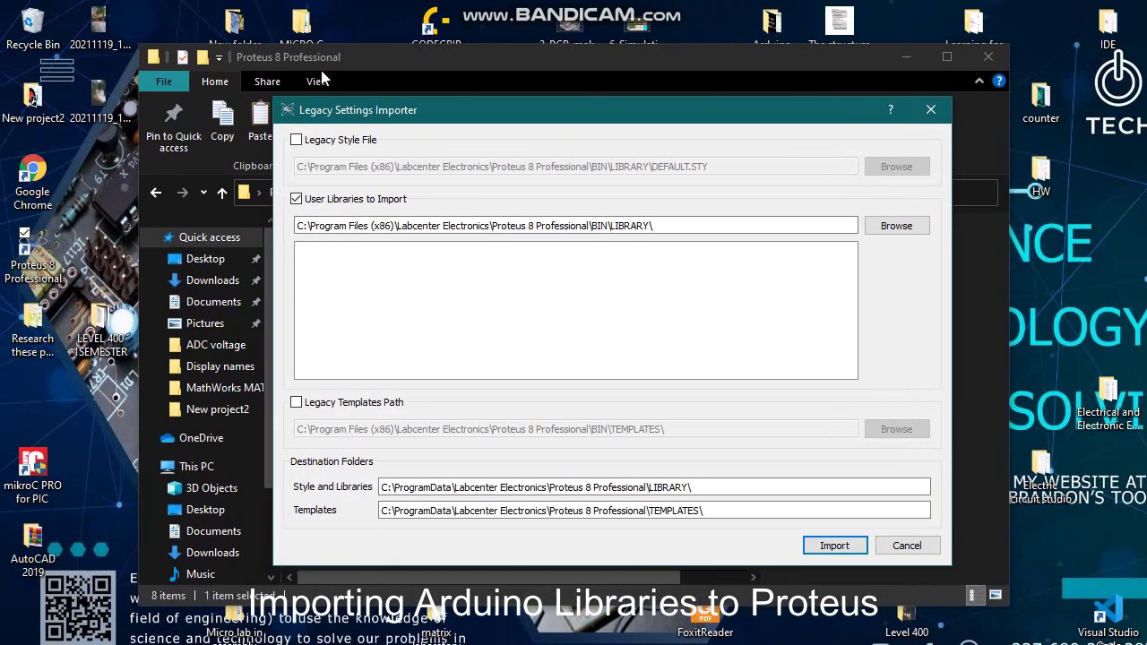
pyautogui.click(321, 71)
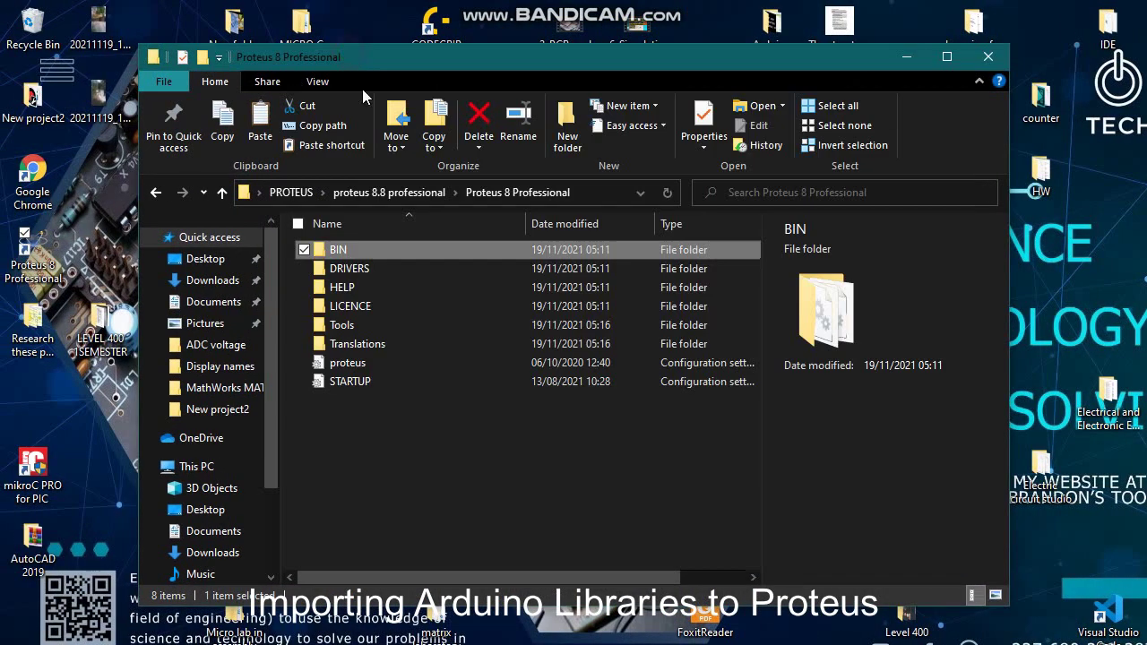
pyautogui.click(163, 194)
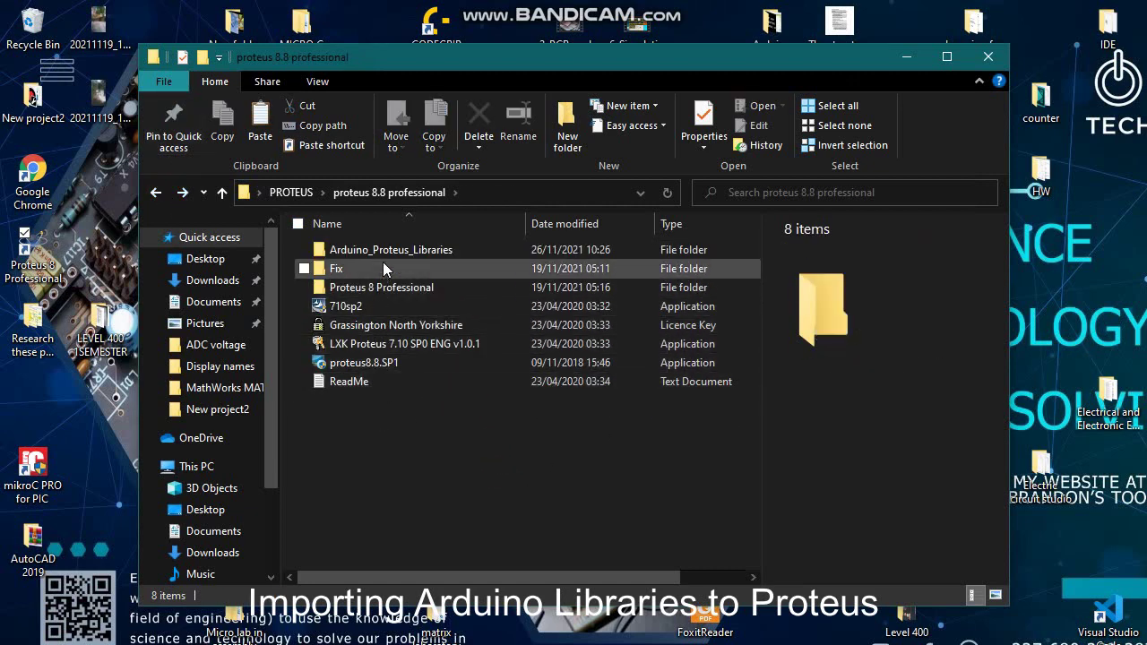
pyautogui.doubleClick(447, 251)
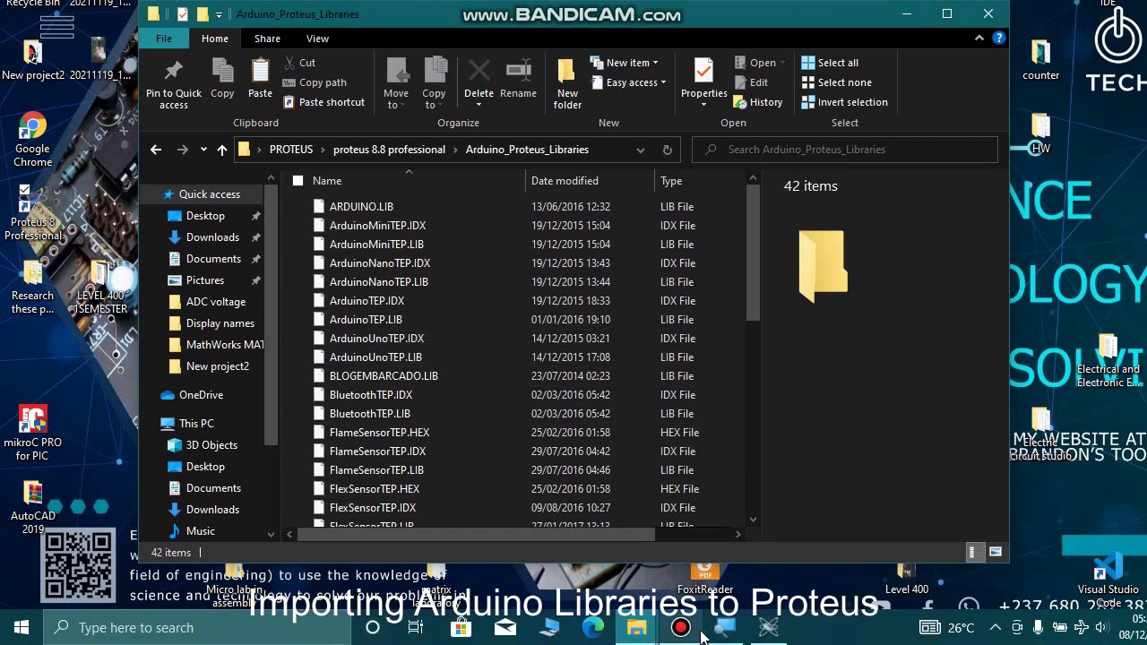
# Set the Legacy Settings Importer's user libraries directory to Desktop\PROTEUS\proteus 8.8 professional\Arduino_Proteus_Libraries and import the libraries.
pyautogui.moveTo(757, 613)
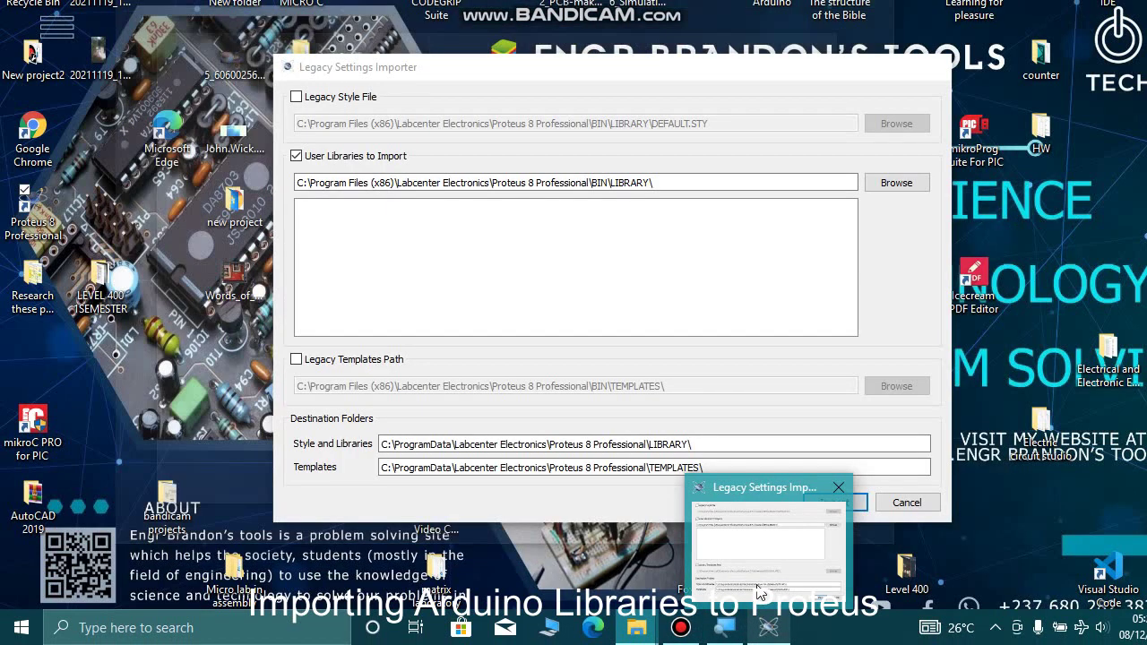
pyautogui.click(764, 542)
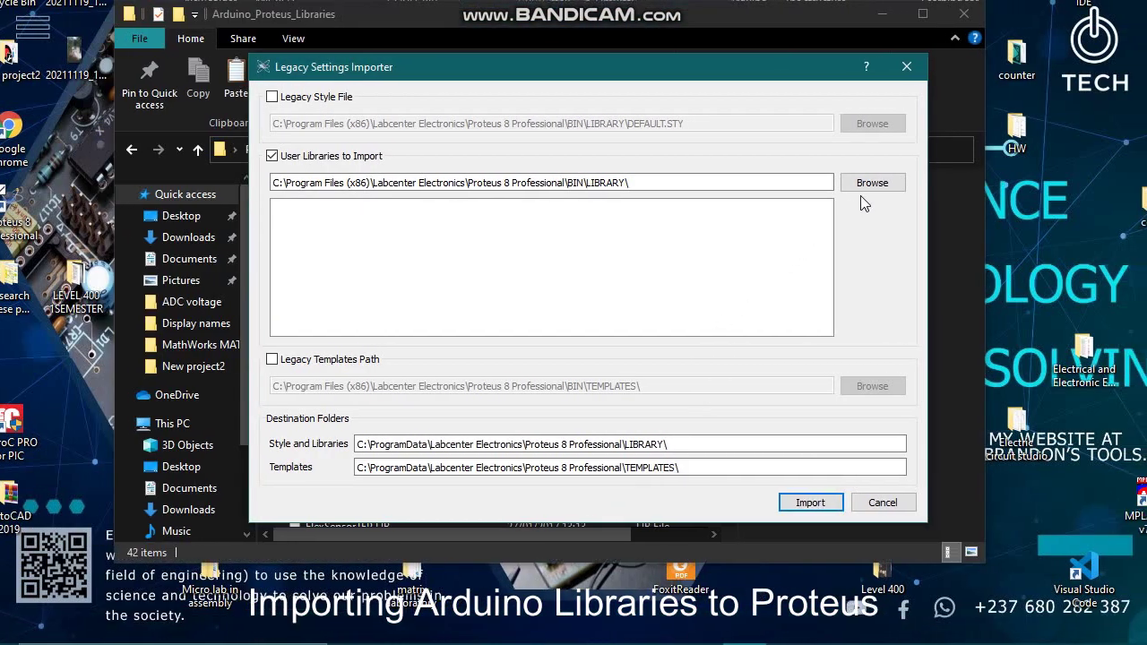
pyautogui.click(897, 185)
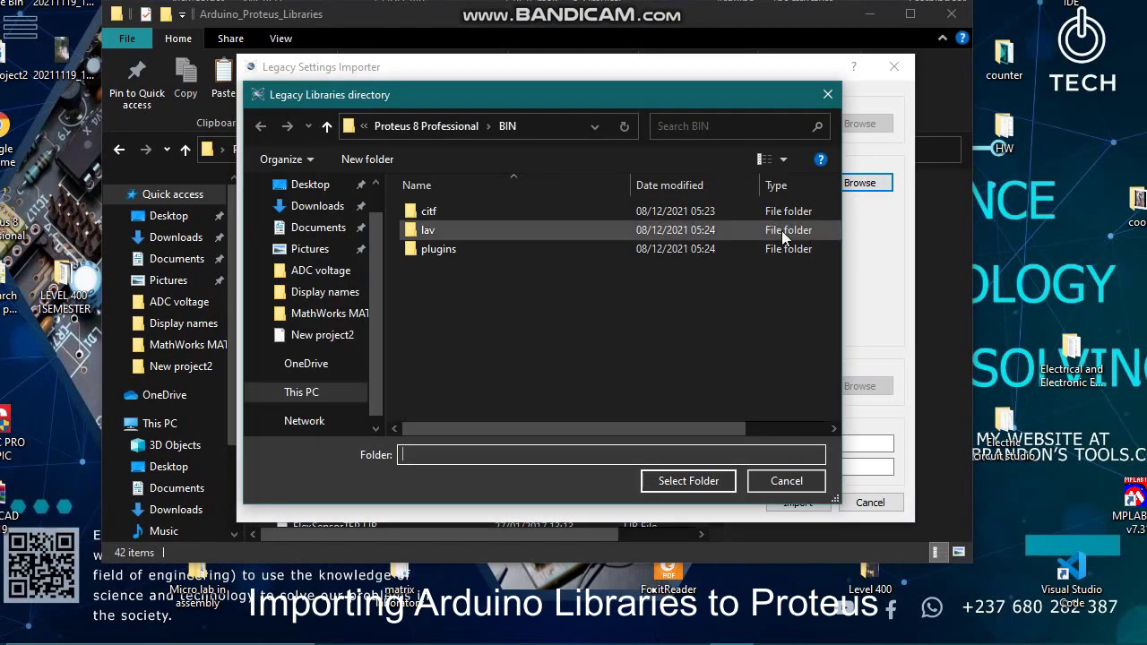
pyautogui.scroll(-3, 349, 280)
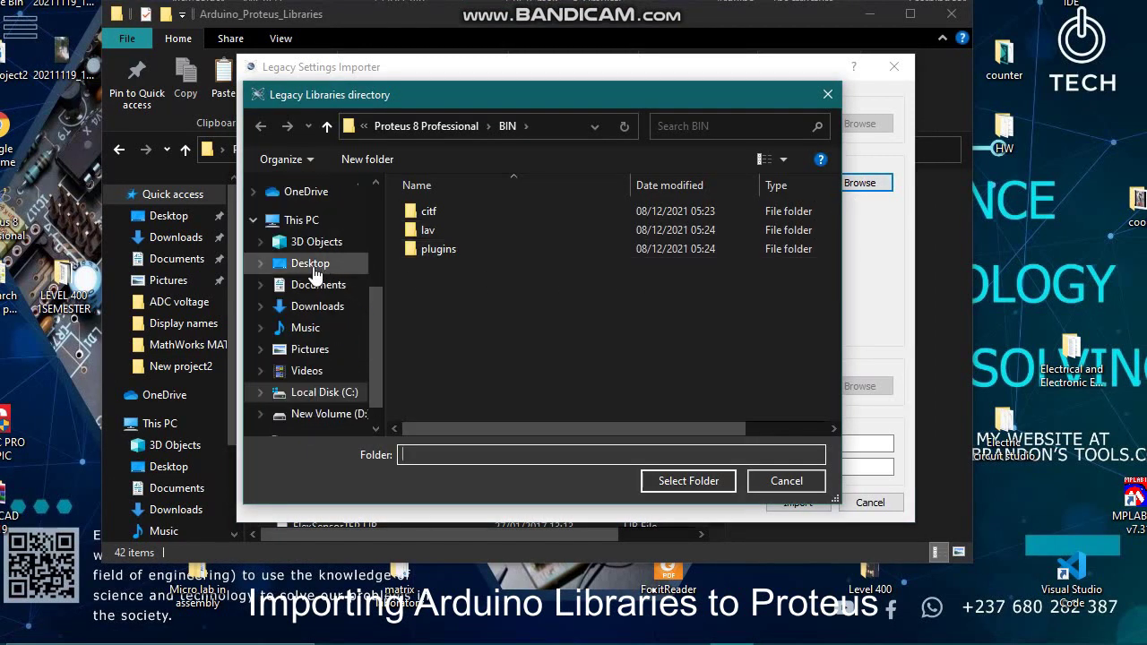
pyautogui.click(314, 270)
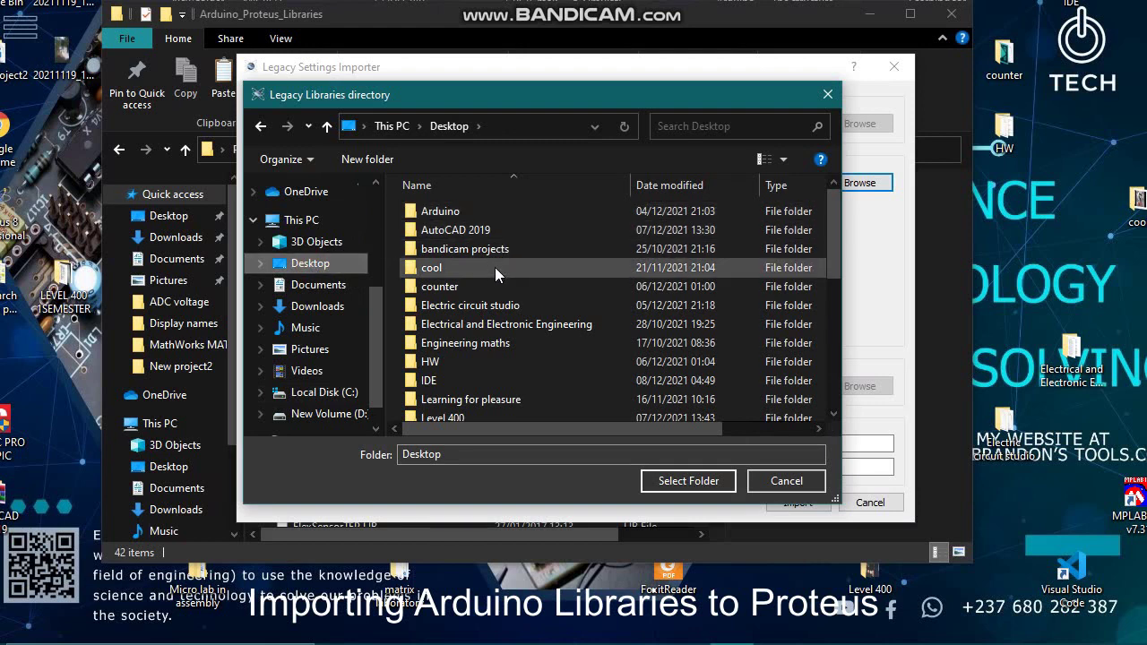
pyautogui.scroll(-2, 480, 322)
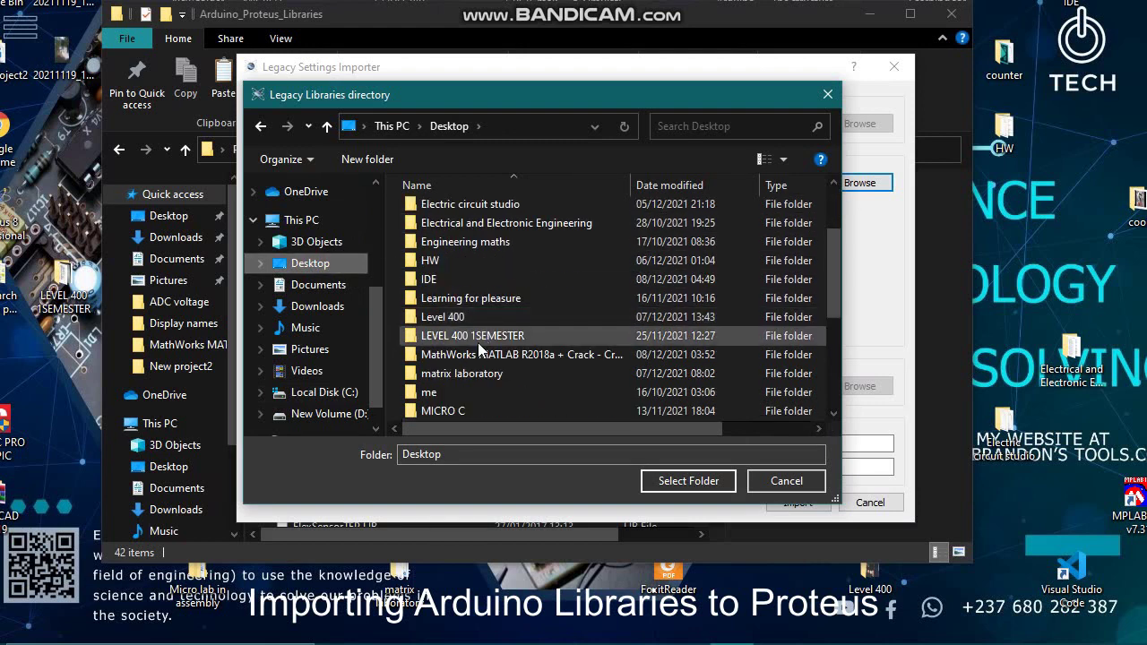
pyautogui.scroll(-2, 477, 344)
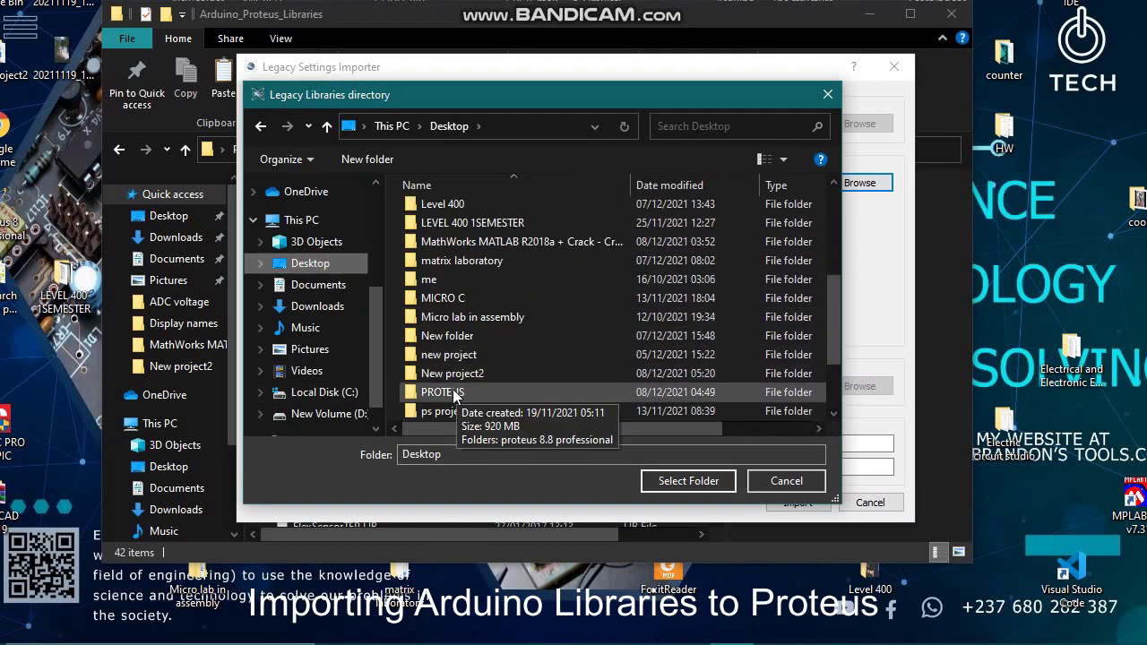
pyautogui.doubleClick(443, 392)
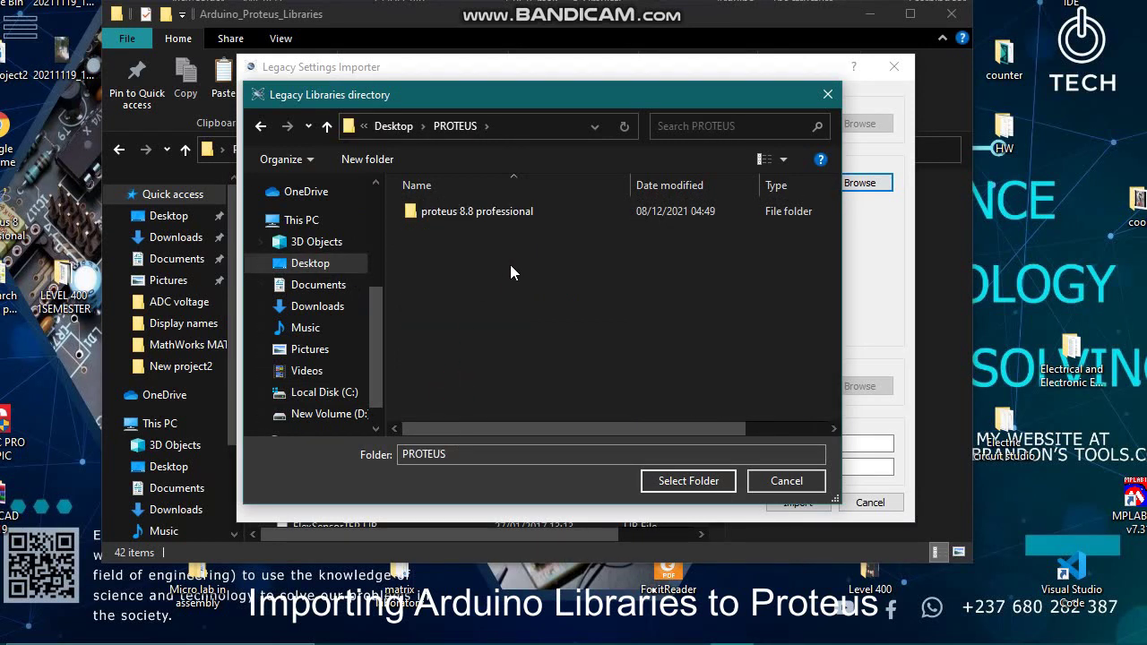
pyautogui.doubleClick(491, 212)
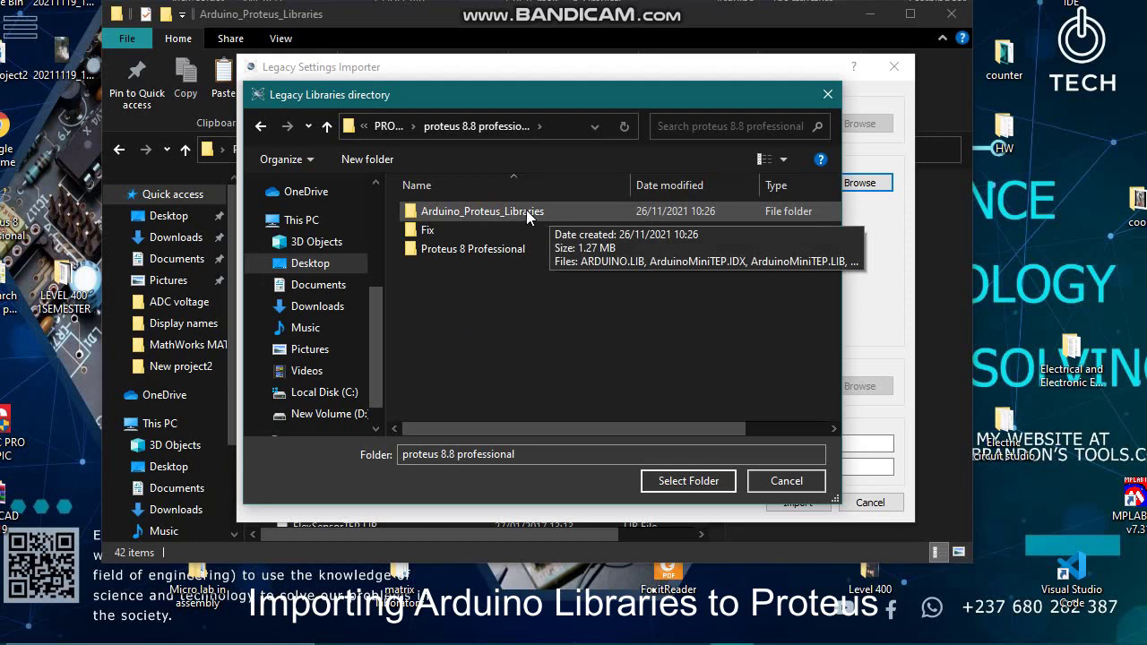
pyautogui.doubleClick(491, 213)
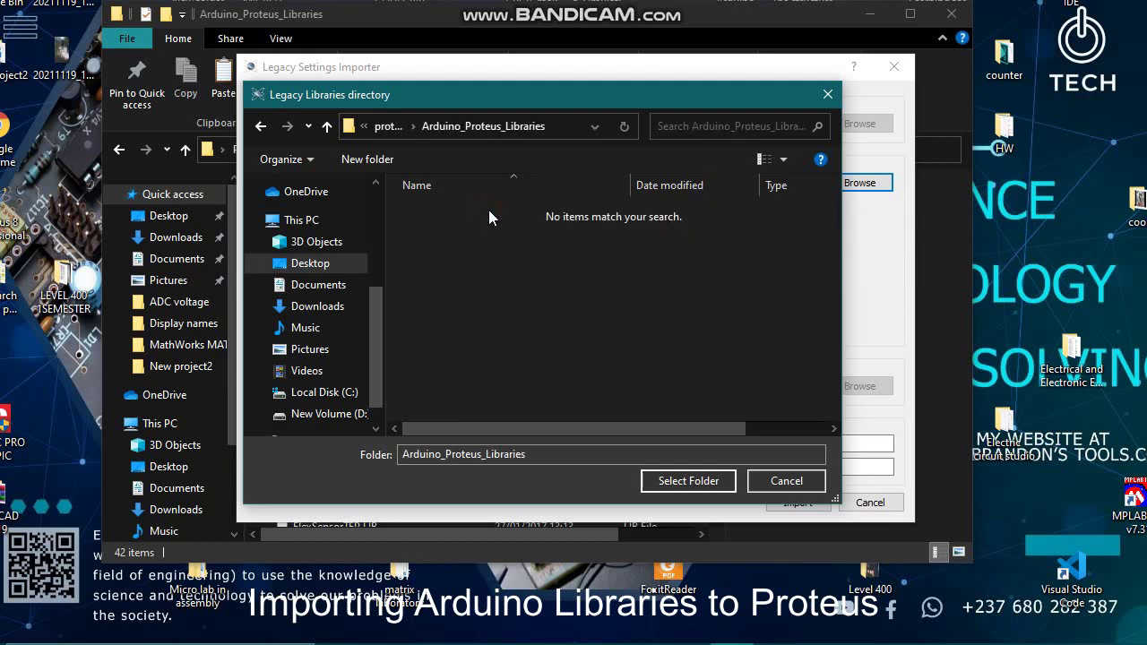
pyautogui.click(698, 483)
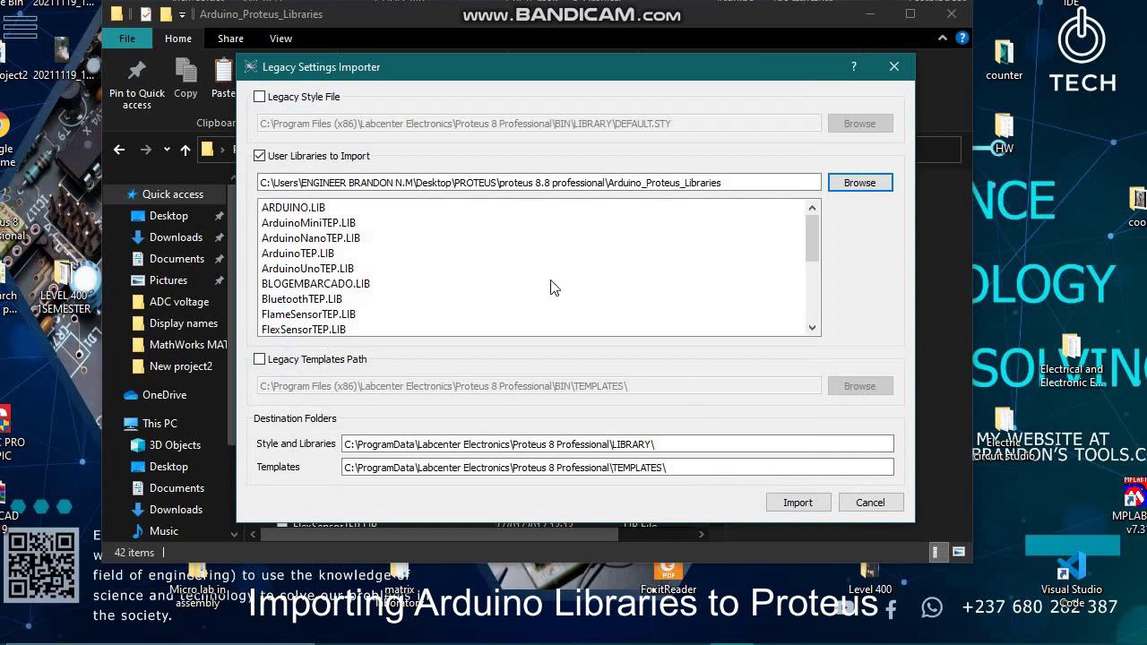
pyautogui.scroll(-3, 340, 265)
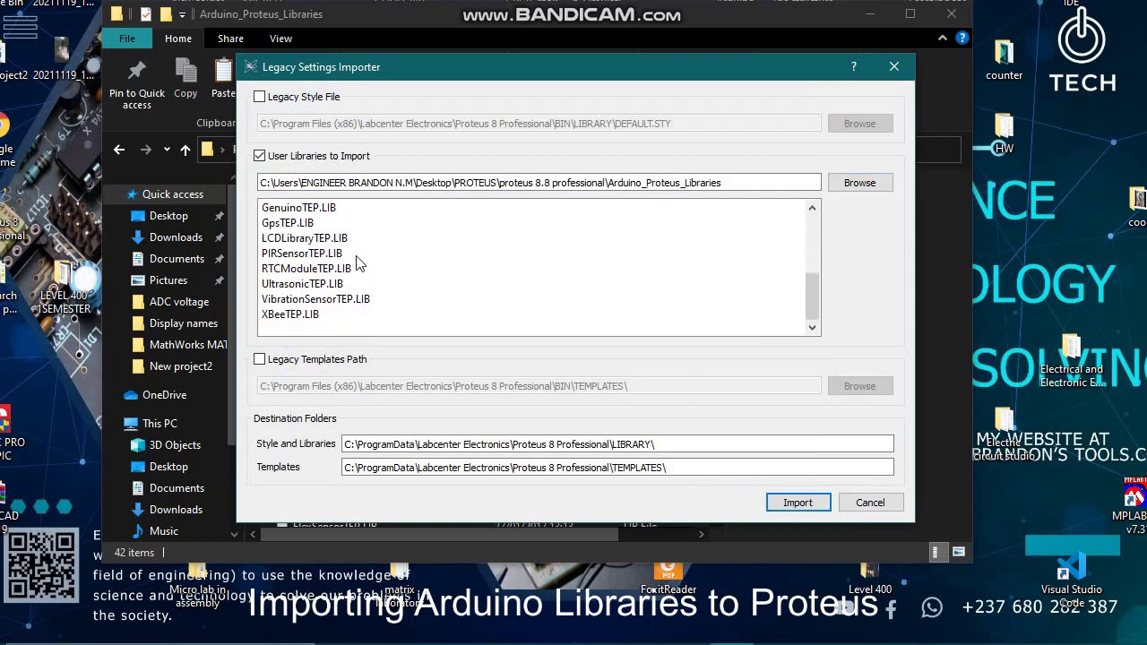
pyautogui.click(788, 502)
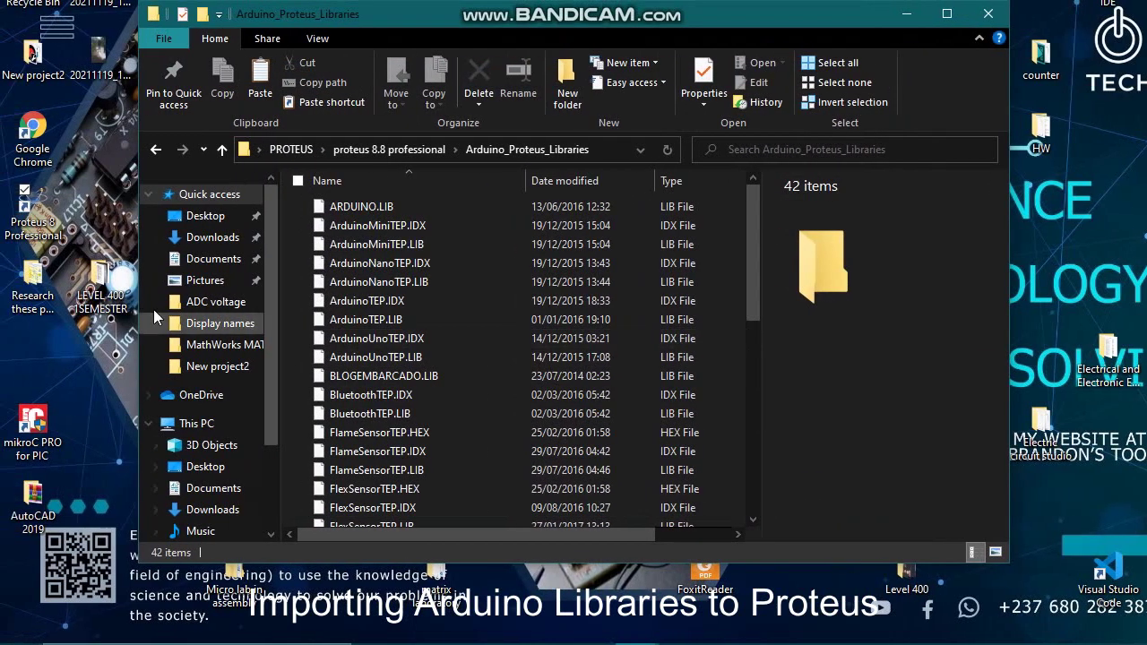
# Relaunch Proteus 8 Professional and create New Project.pdsprj with default options and no firmware, replacing the existing project.
pyautogui.doubleClick(25, 231)
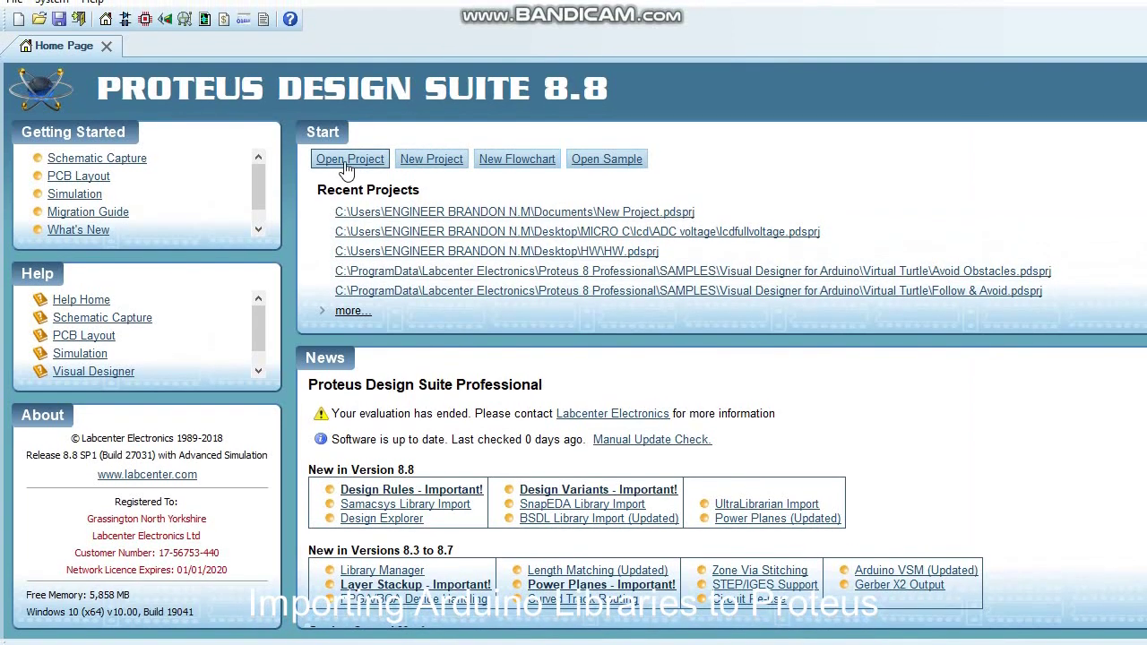
pyautogui.click(419, 161)
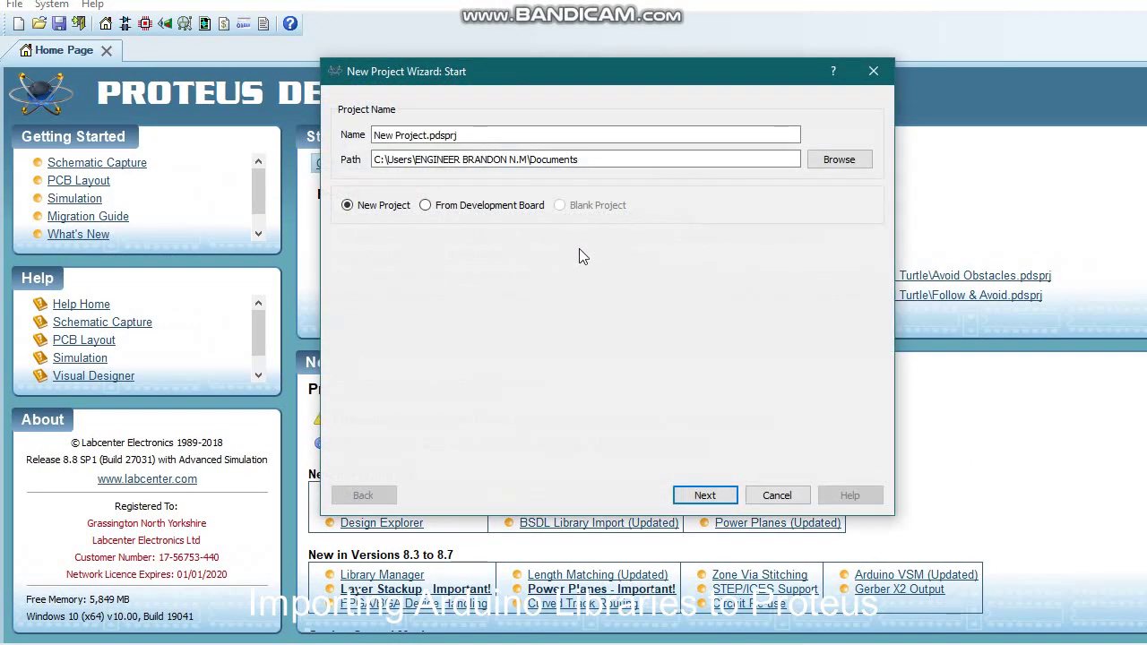
pyautogui.click(720, 494)
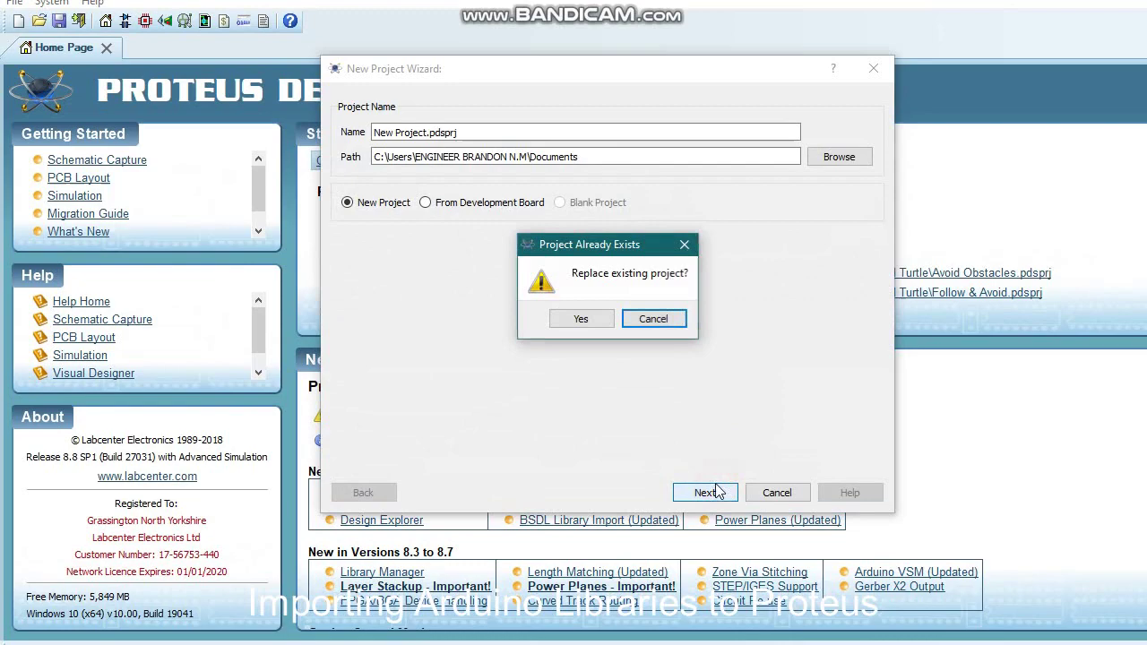
pyautogui.click(587, 320)
pyautogui.click(722, 499)
pyautogui.click(722, 499)
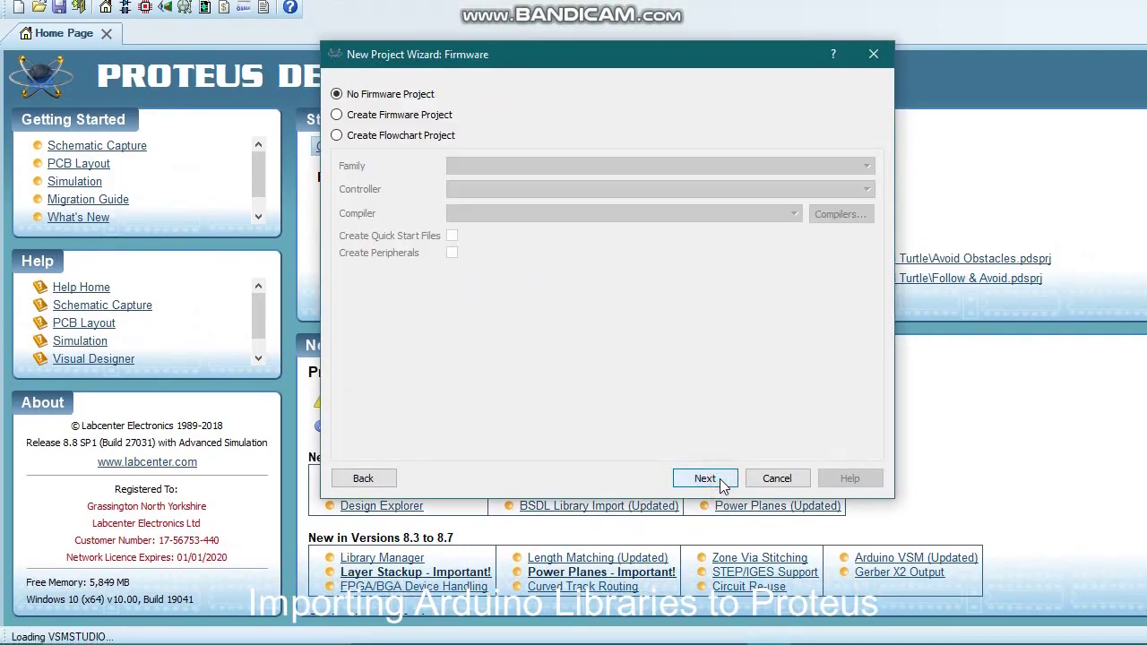
pyautogui.click(722, 484)
pyautogui.click(707, 405)
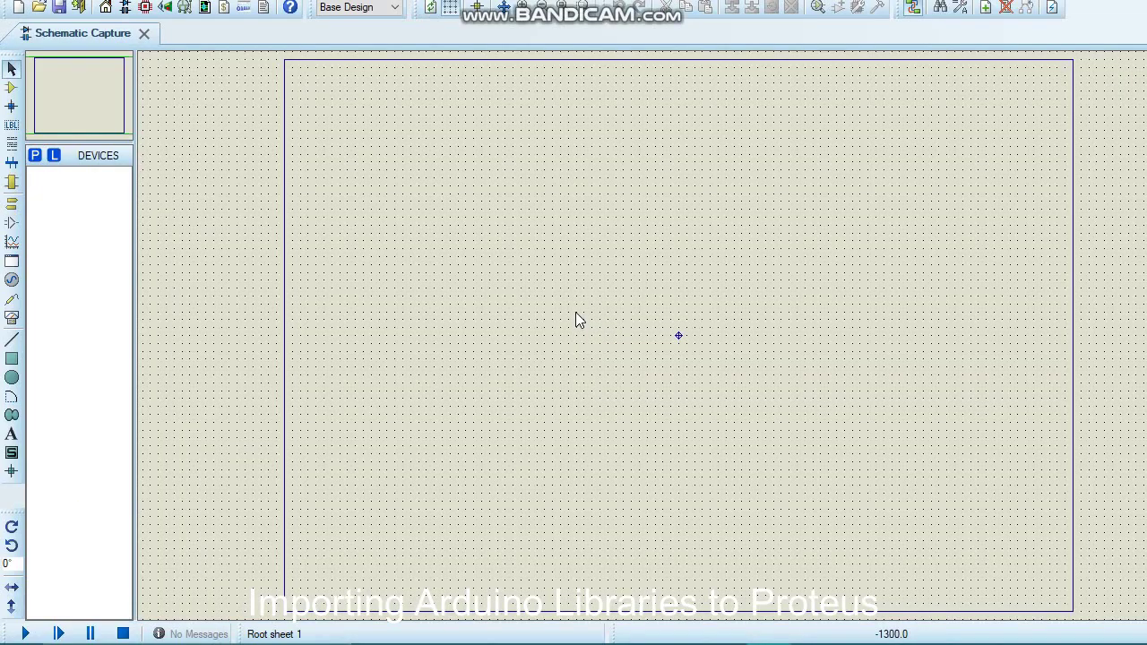
# Search the device picker for "arduino" and preview the ARDUINO MEGA 2560 from the ArduinoTEP library.
pyautogui.press('p')
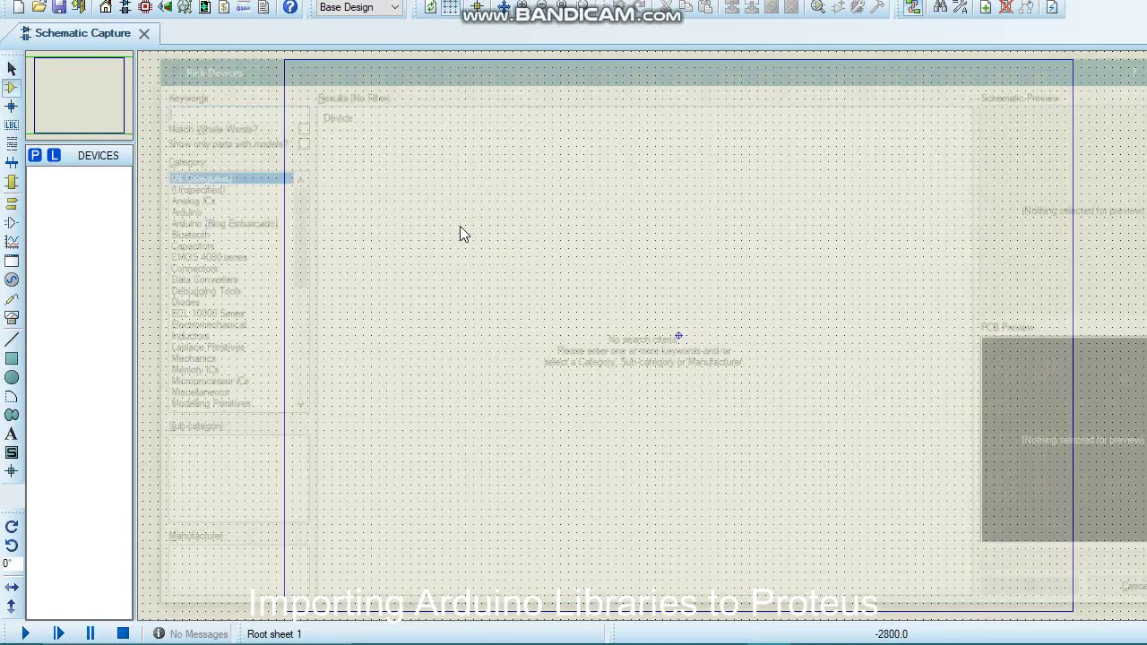
pyautogui.write('ard')
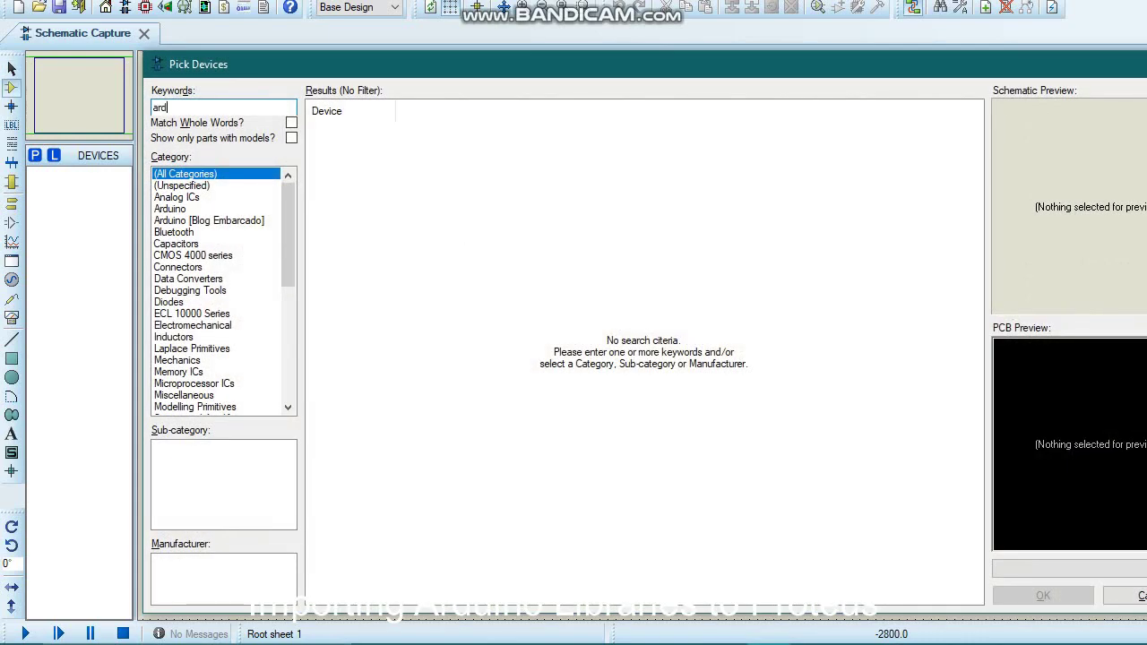
pyautogui.write('uino')
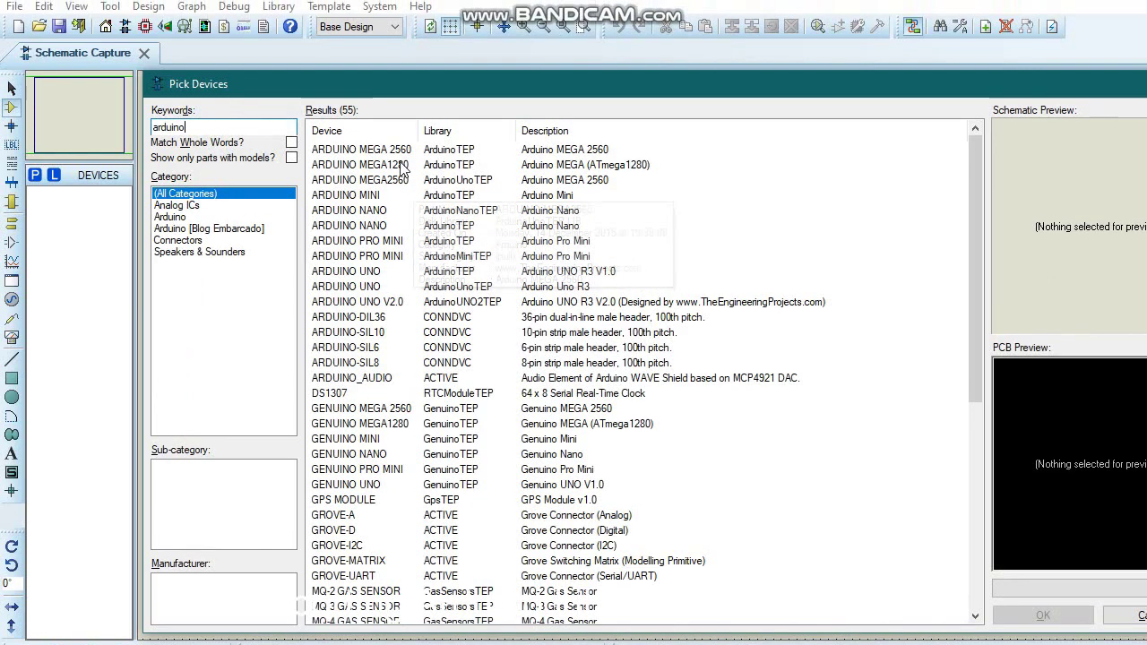
pyautogui.click(395, 131)
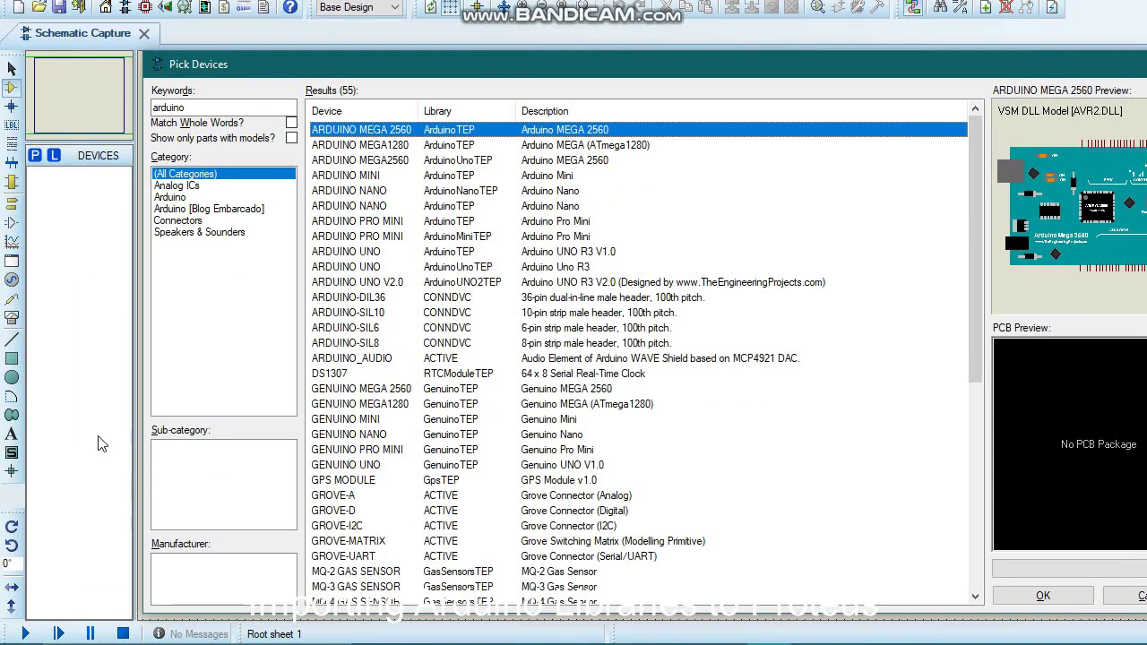
# Examine the schematic previews of the listed Arduino boards, Grove connectors and gas sensors, and close the device picker without picking a part.
pyautogui.press('Down')
pyautogui.press('Down')
pyautogui.press('Down')
pyautogui.press('Down')
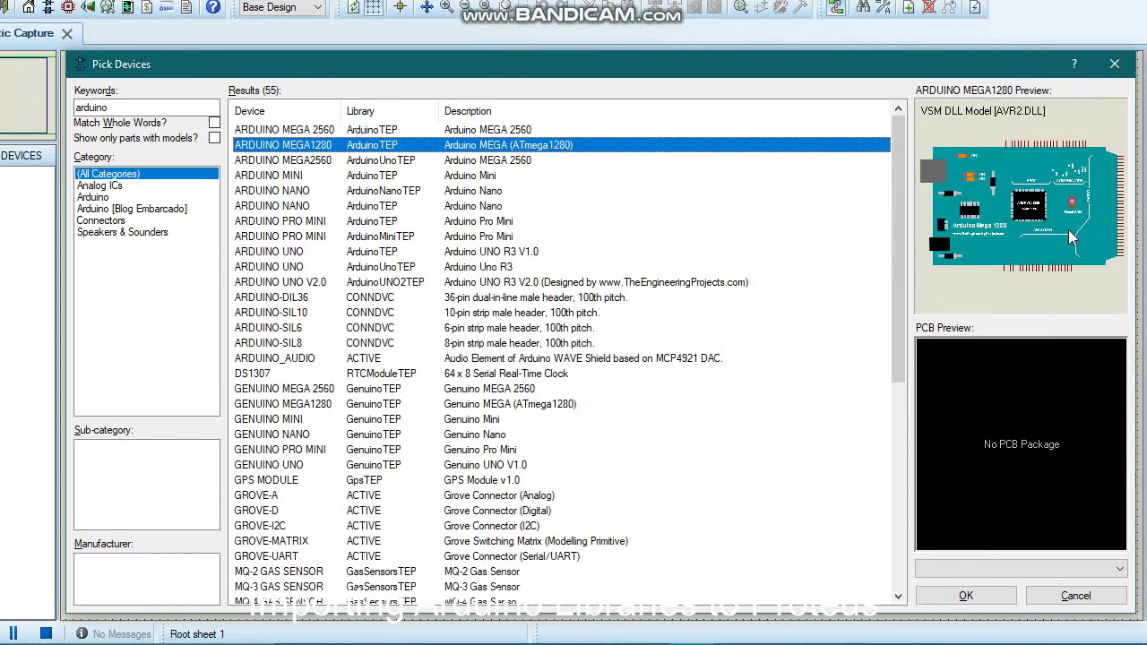
pyautogui.press('Down')
pyautogui.press('Down')
pyautogui.press('Down')
pyautogui.press('Down')
pyautogui.press('Down')
pyautogui.press('Down')
pyautogui.press('Down')
pyautogui.press('Down')
pyautogui.press('Down')
pyautogui.press('Down')
pyautogui.press('Down')
pyautogui.press('Down')
pyautogui.press('Down')
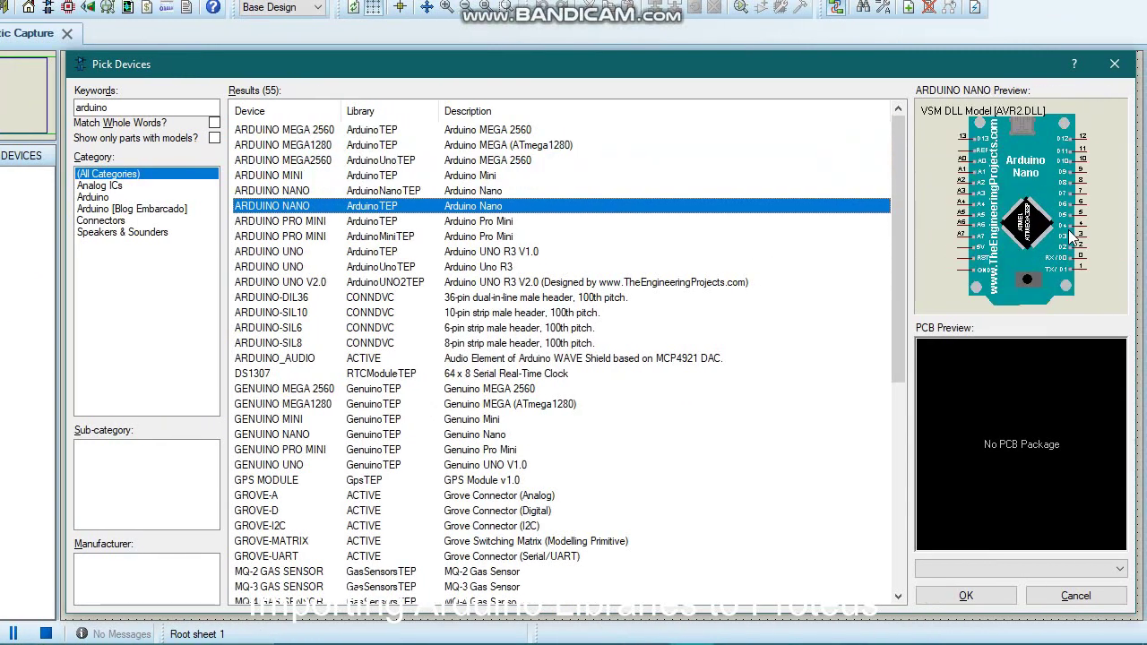
pyautogui.press('Down')
pyautogui.press('Down')
pyautogui.press('Down')
pyautogui.press('Down')
pyautogui.press('Down')
pyautogui.press('Down')
pyautogui.press('Down')
pyautogui.press('Down')
pyautogui.press('Down')
pyautogui.press('Down')
pyautogui.press('Down')
pyautogui.press('Down')
pyautogui.press('Down')
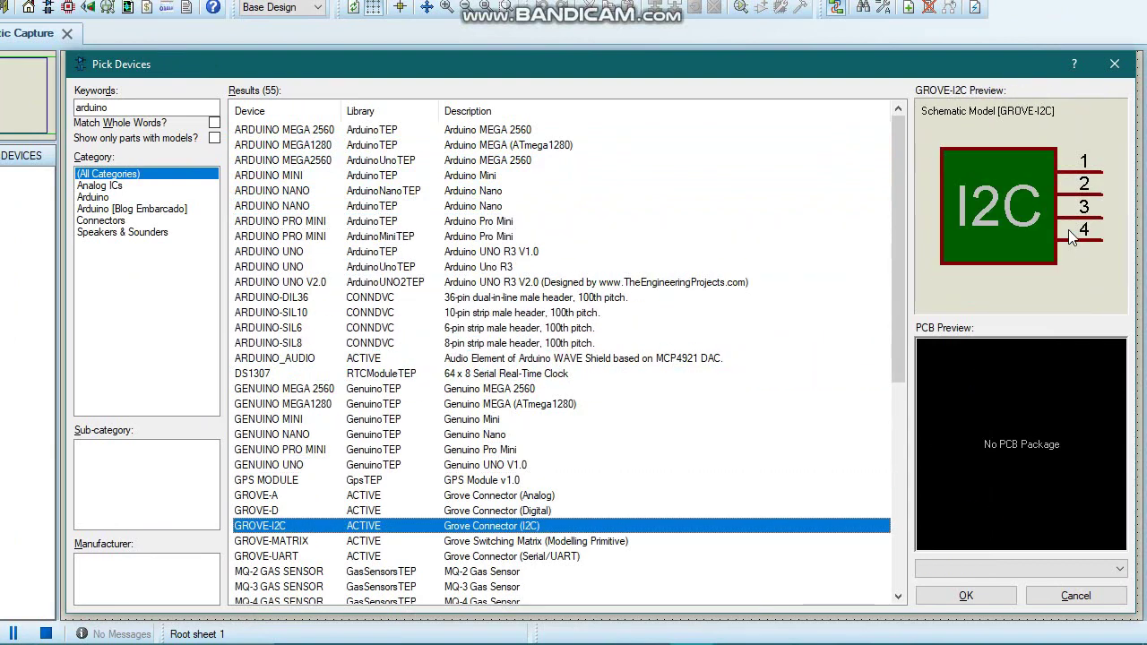
pyautogui.press('Down')
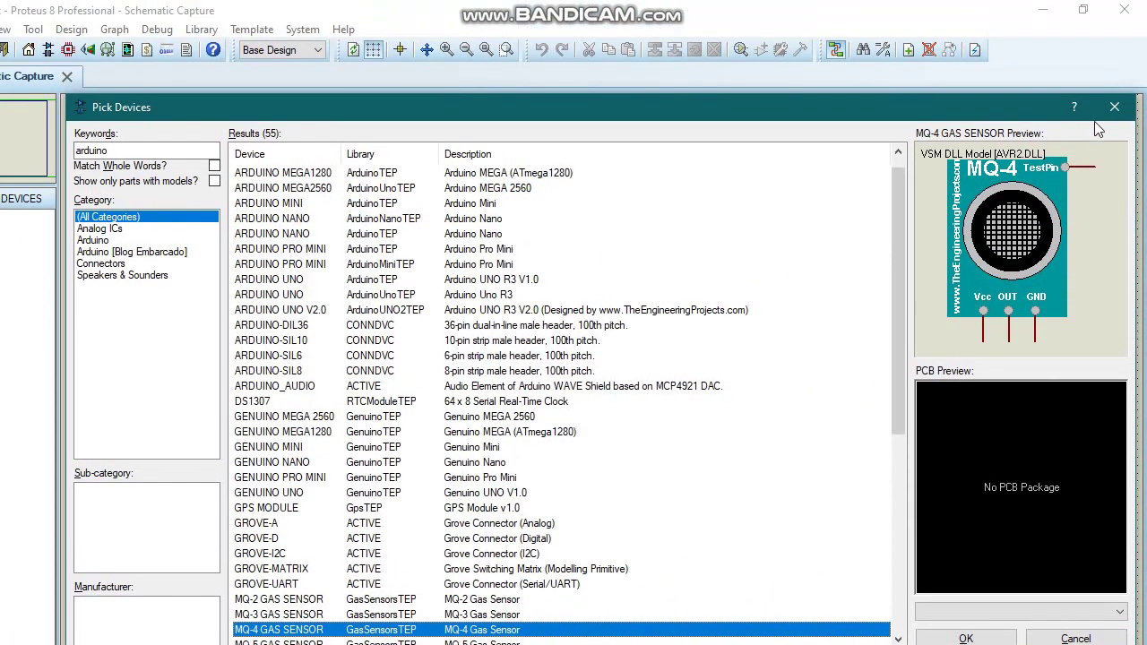
pyautogui.click(1114, 63)
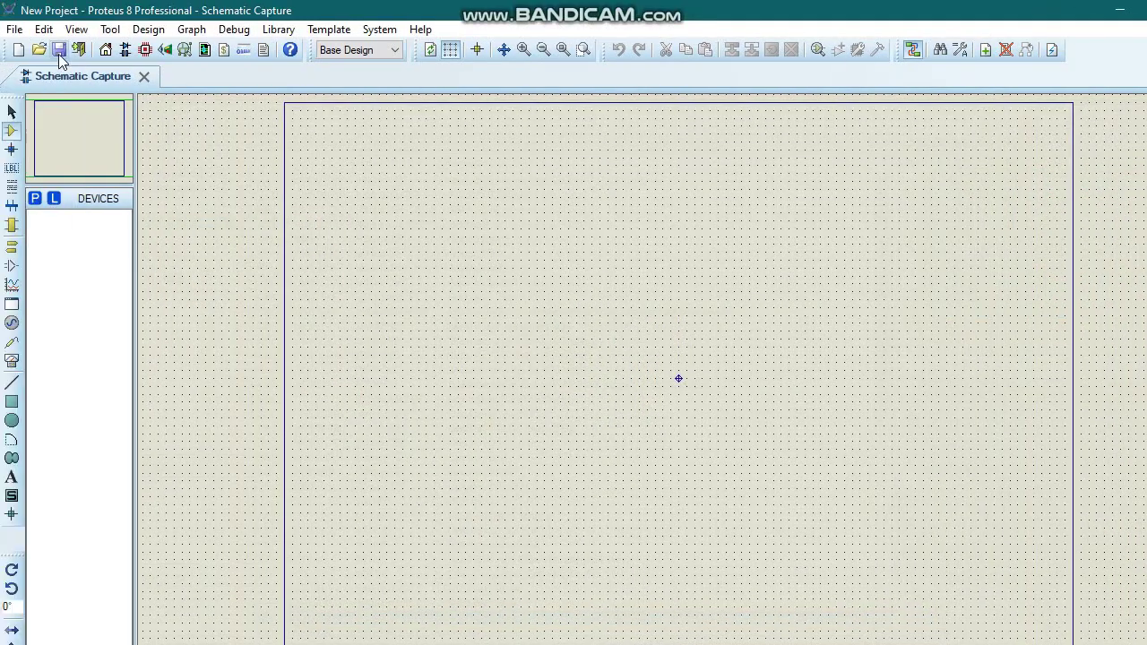
# Open the "lab lcd a" project from the Desktop folder MICRO C\lcd\Display names.
pyautogui.click(14, 29)
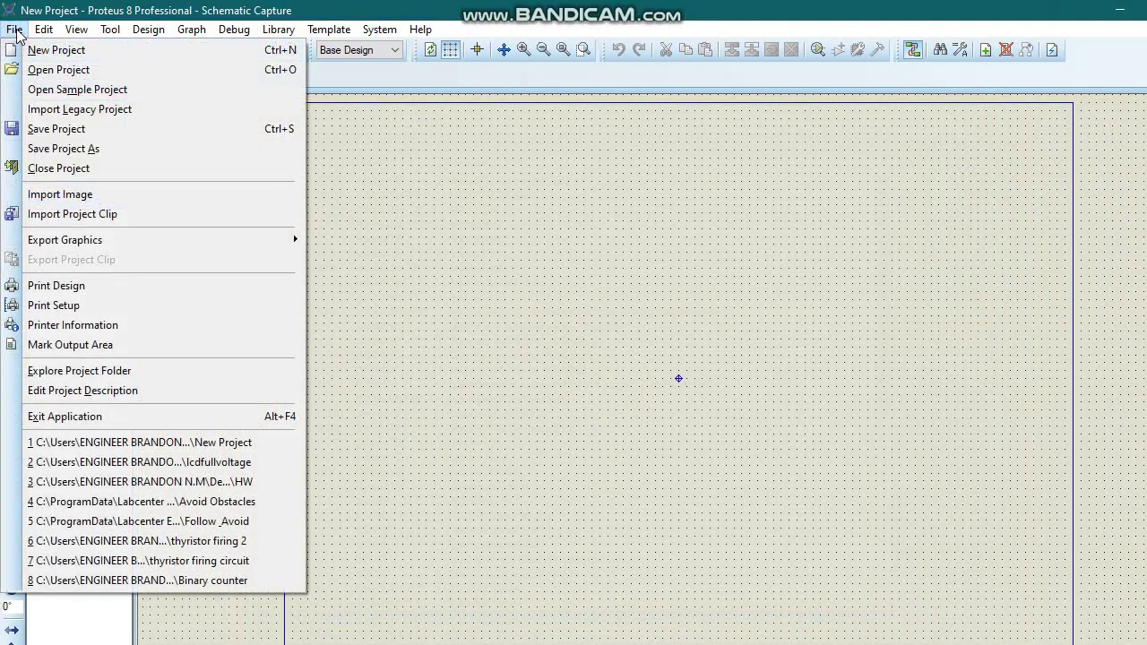
pyautogui.click(84, 70)
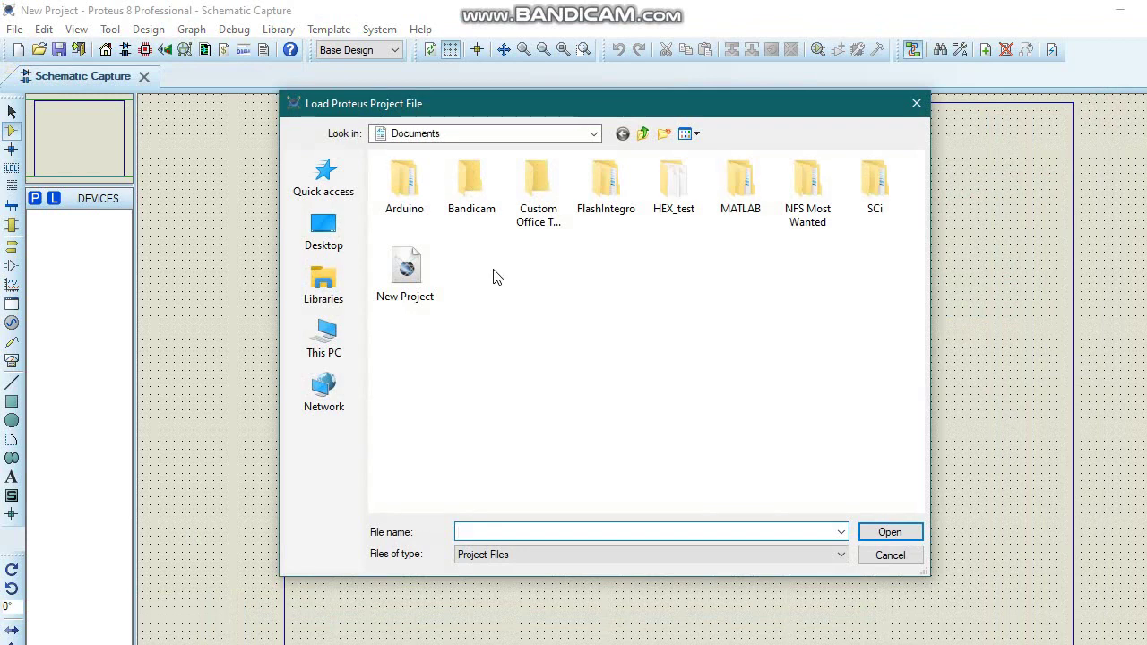
pyautogui.click(320, 247)
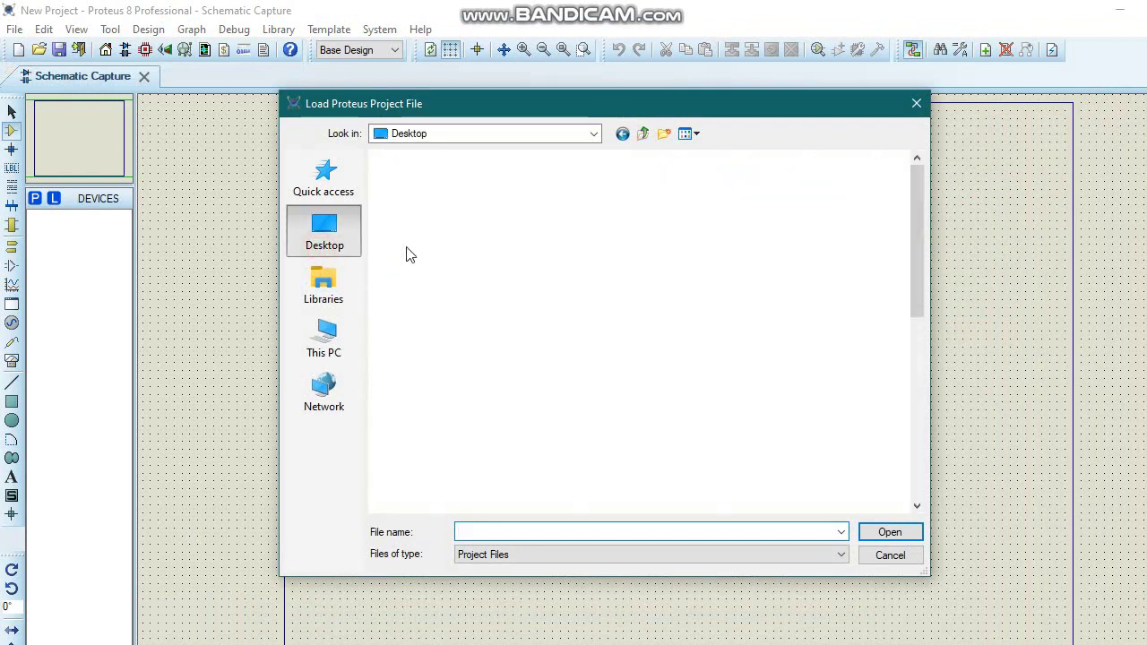
pyautogui.scroll(-4, 591, 400)
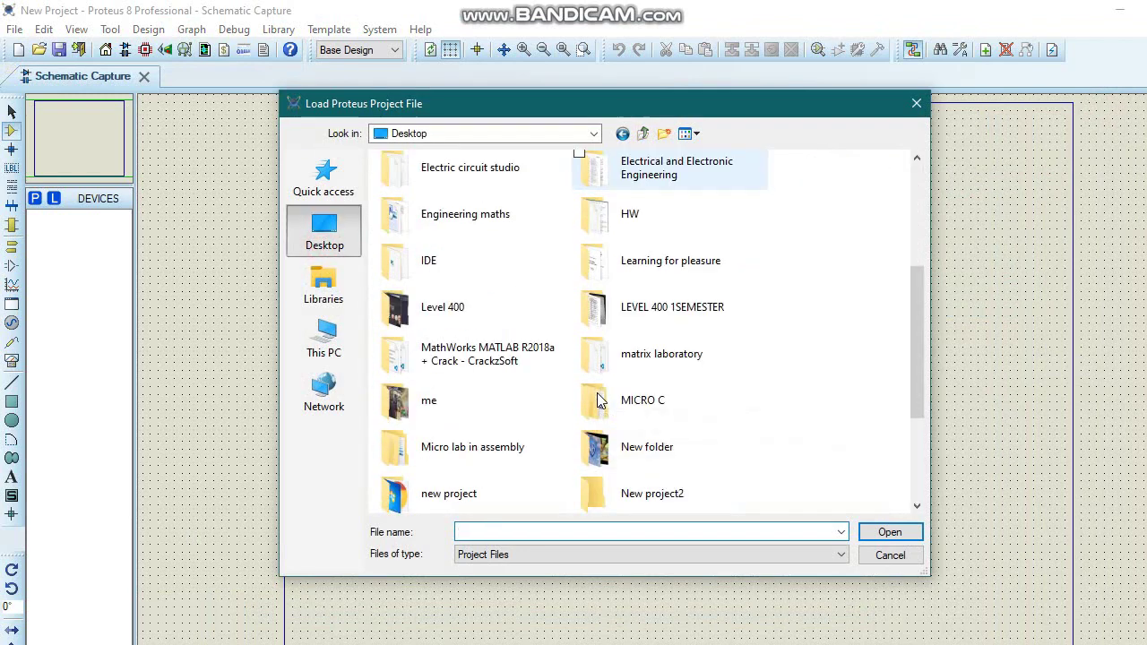
pyautogui.scroll(-1, 596, 395)
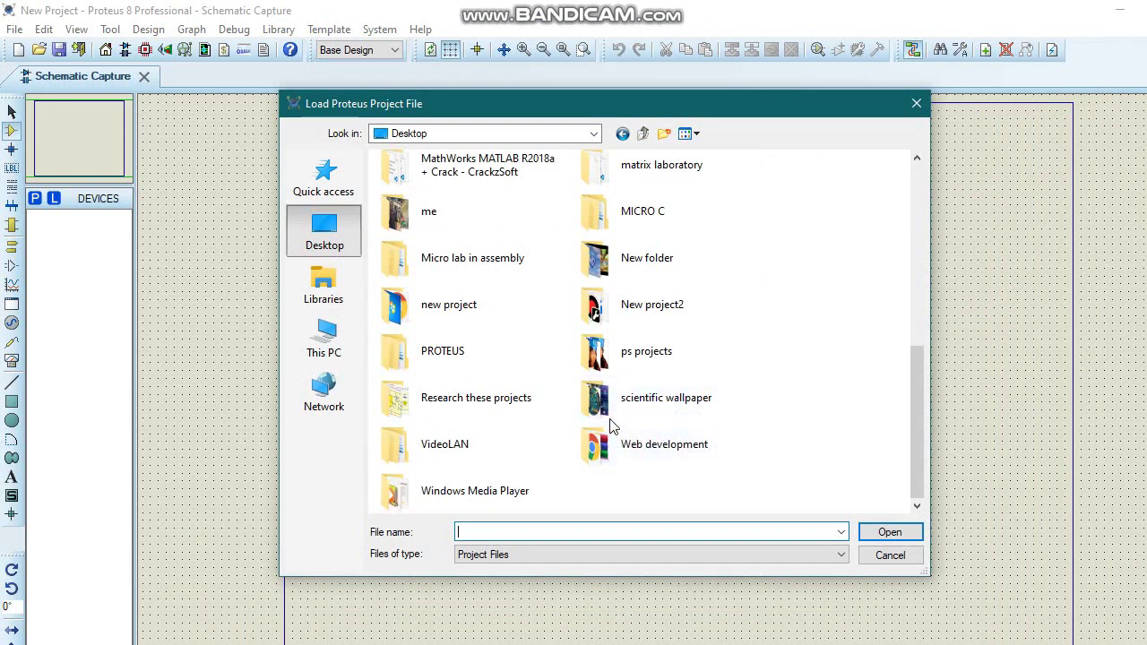
pyautogui.scroll(2, 615, 383)
pyautogui.doubleClick(627, 332)
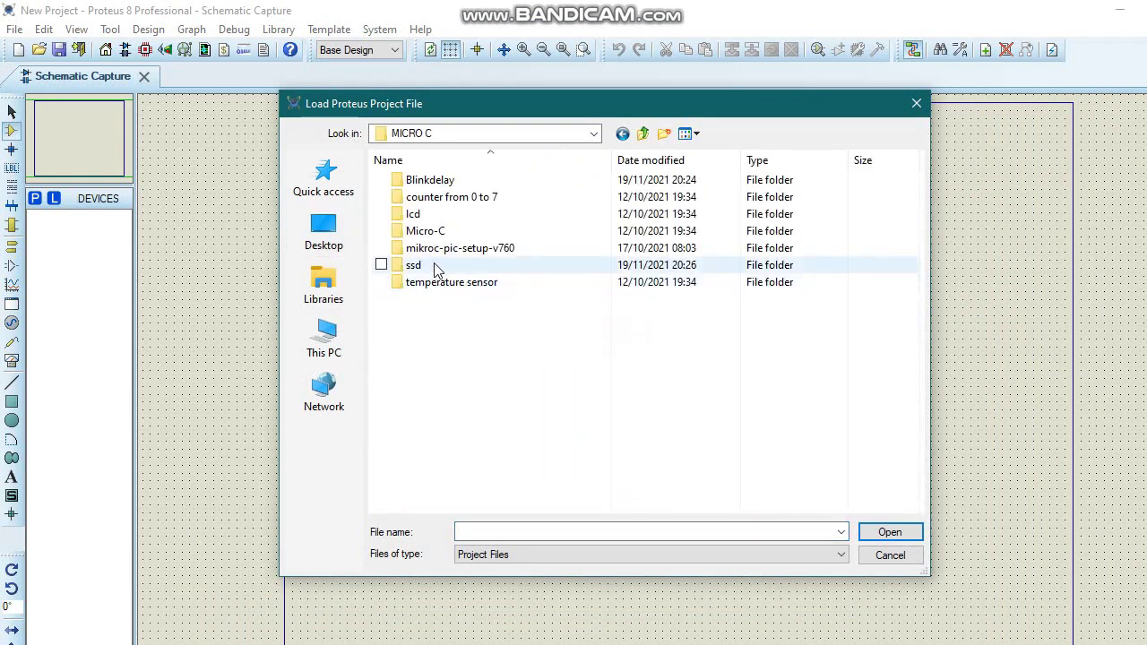
pyautogui.doubleClick(434, 215)
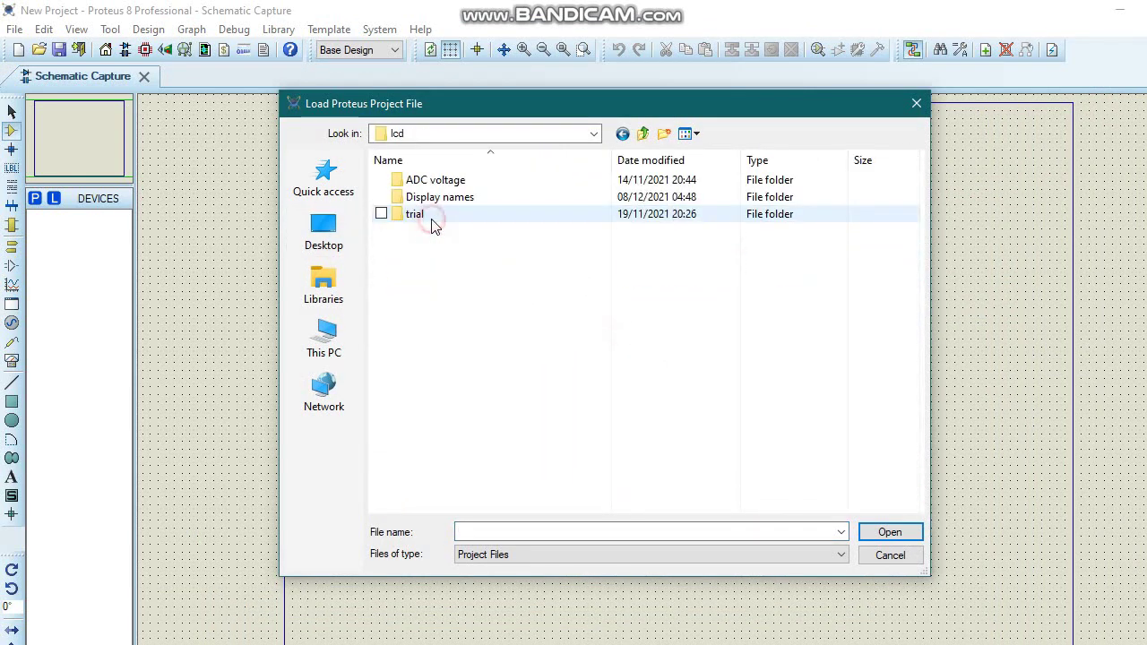
pyautogui.doubleClick(436, 196)
pyautogui.doubleClick(440, 185)
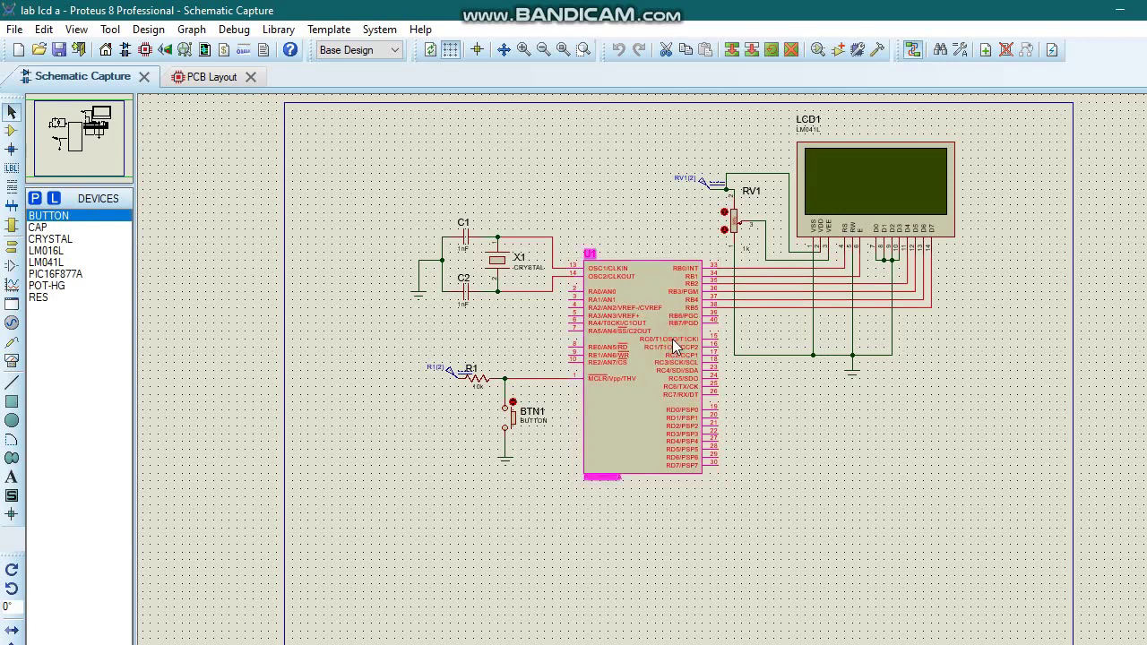
# Set the program file of the PIC16F877A microcontroller U1 to lcda.hex from the lcd\Display names folder.
pyautogui.doubleClick(672, 338)
pyautogui.click(691, 278)
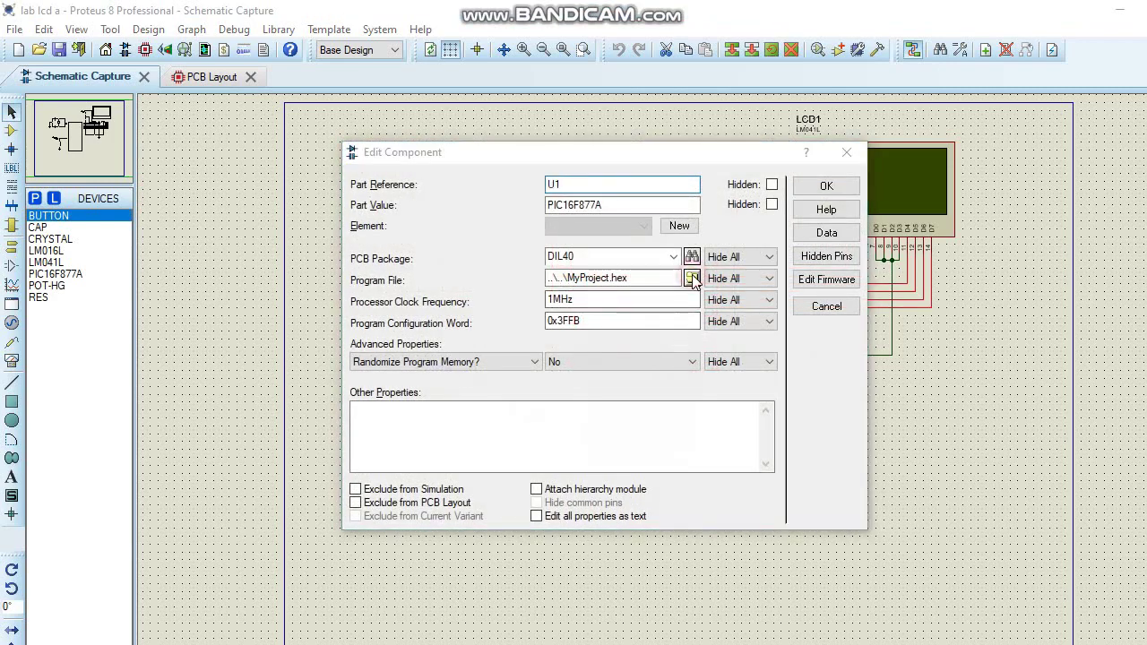
pyautogui.doubleClick(436, 256)
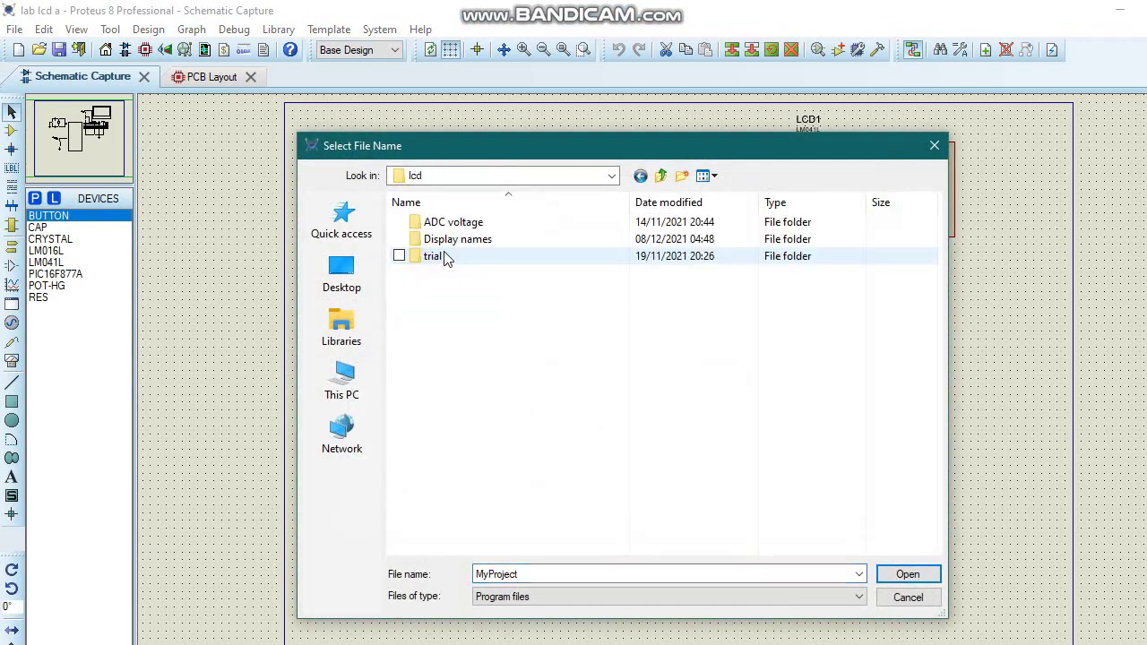
pyautogui.doubleClick(459, 239)
pyautogui.doubleClick(463, 222)
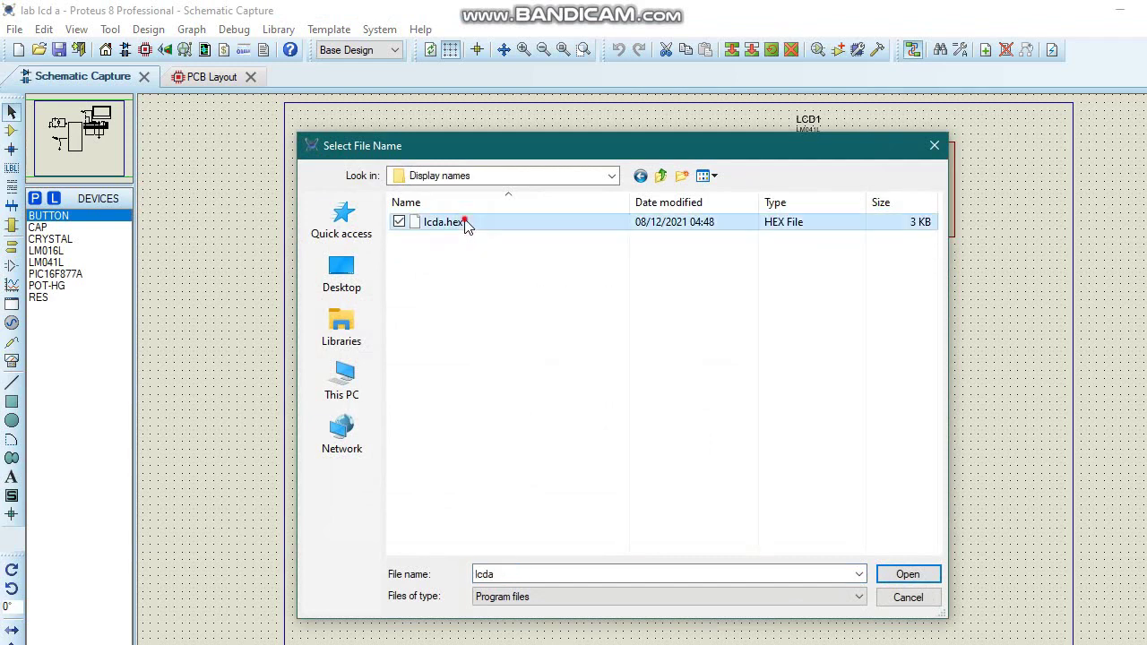
pyautogui.click(826, 186)
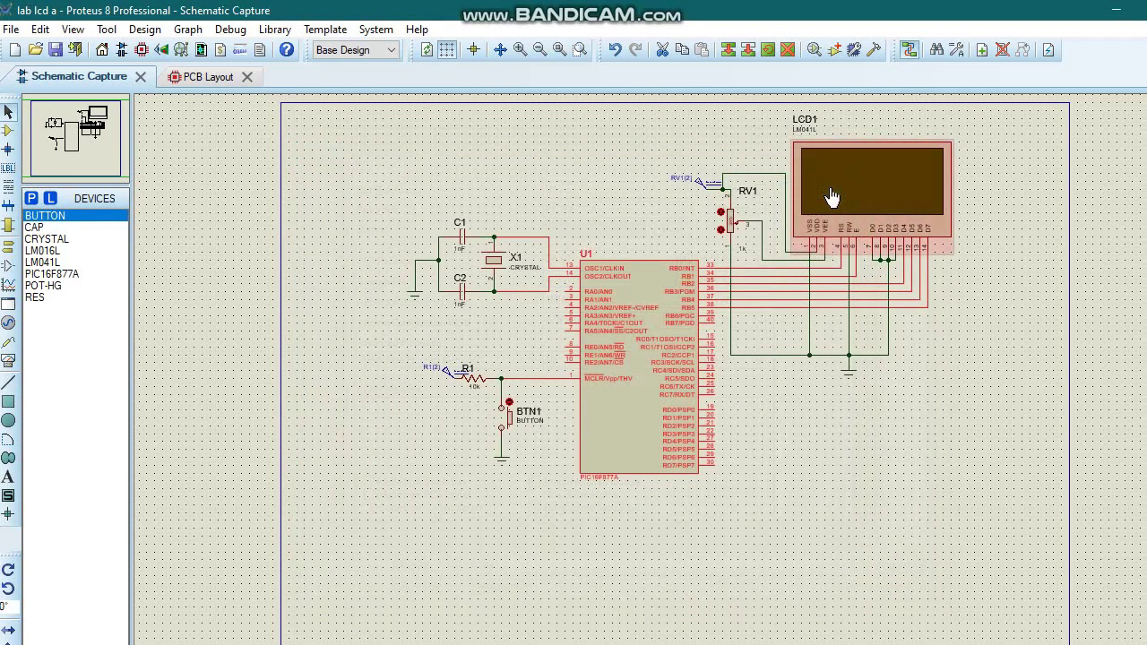
# Run the circuit simulation and view the text shown on the LM041L display LCD1.
pyautogui.scroll(1, 845, 192)
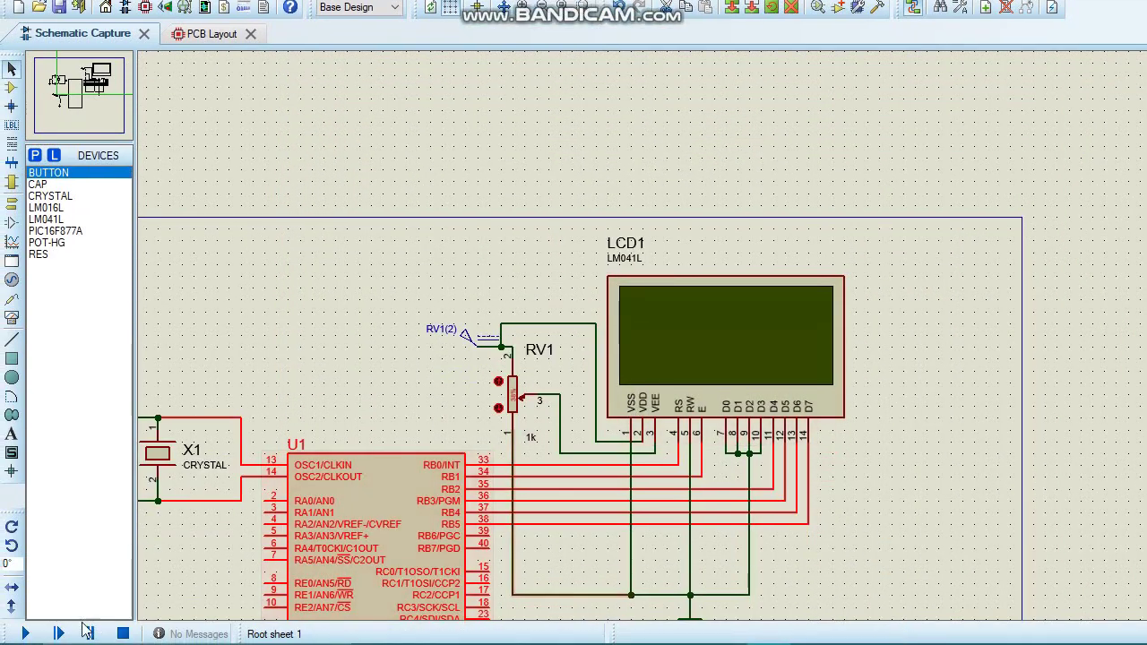
pyautogui.click(30, 633)
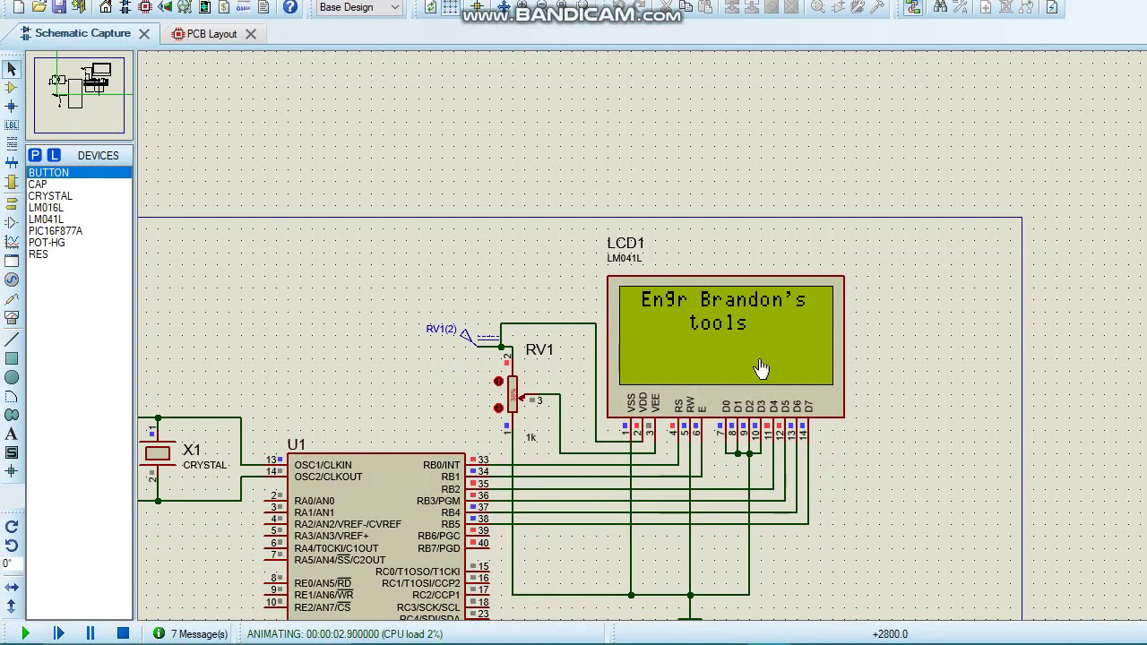
pyautogui.scroll(1, 761, 361)
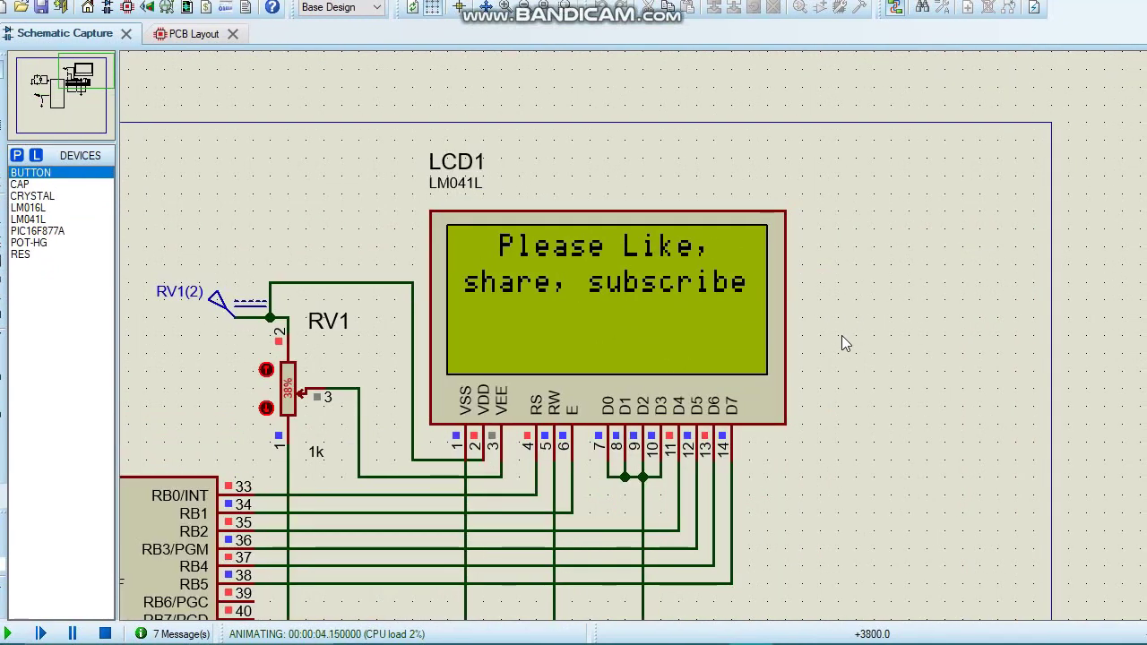